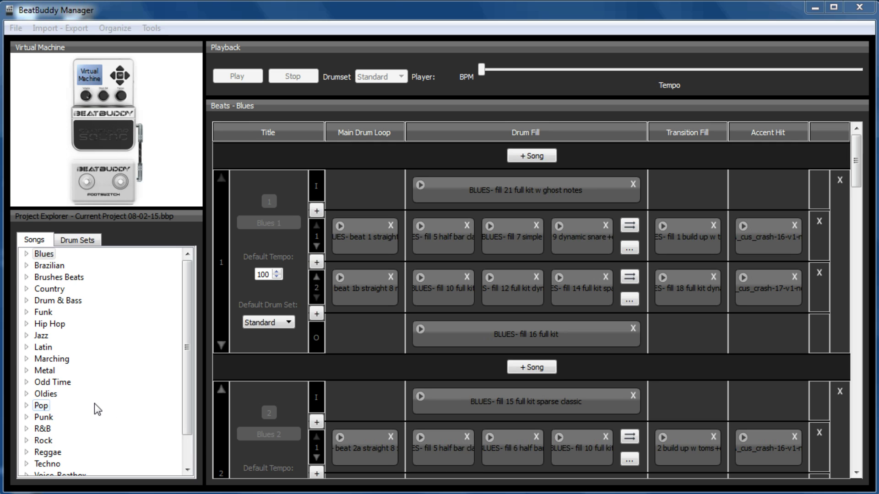
- Expand the Techno folder and load Techno 3, ready at 130 BPM with the Dance drumset
click(47, 463)
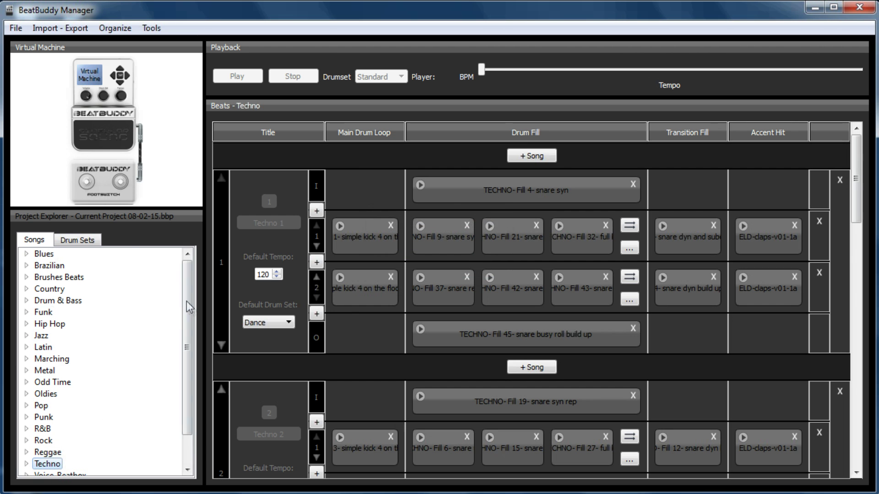
drag(186, 301, 192, 332)
click(26, 429)
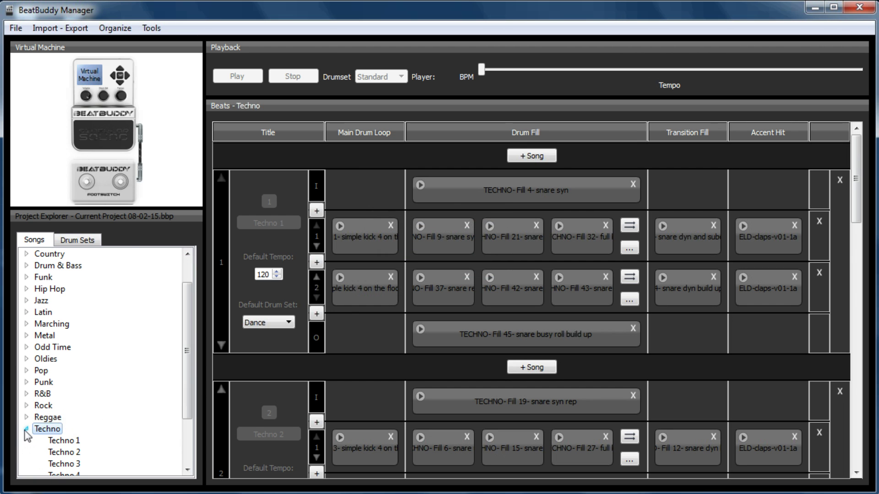
scroll(185, 394, down, 2)
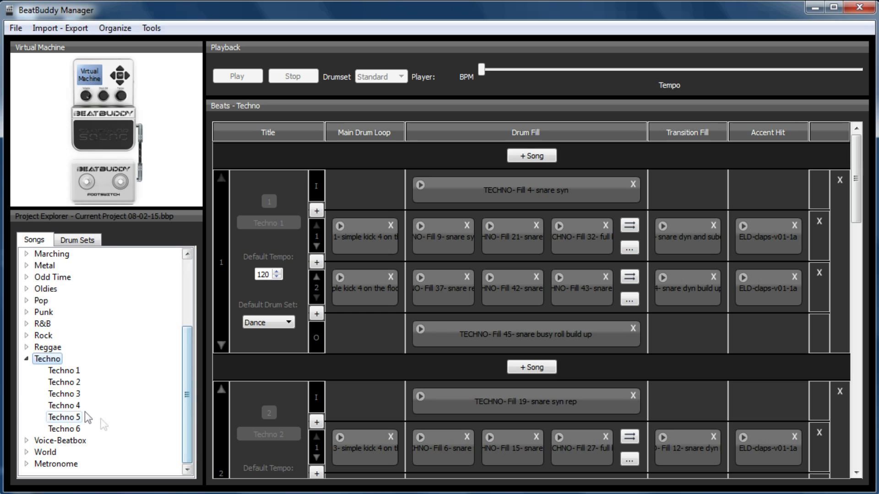
click(64, 393)
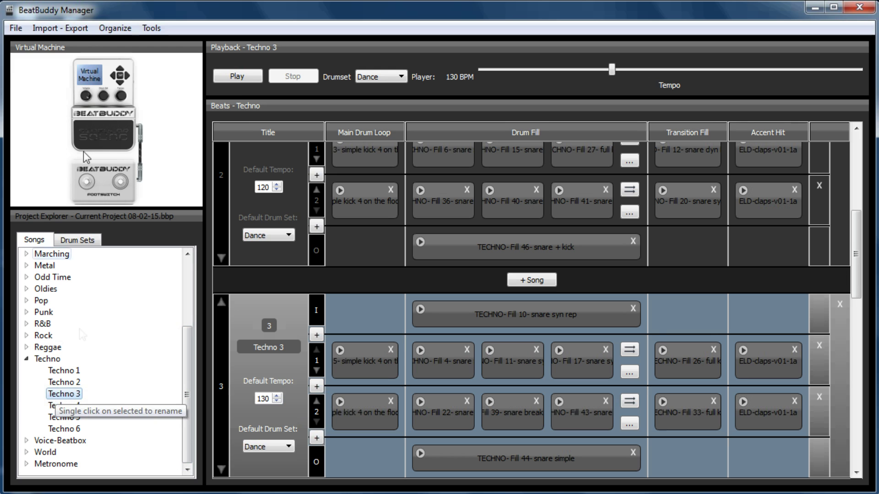
- Add a new song folder via Organize and rename it 'Sunday Songs'
click(112, 29)
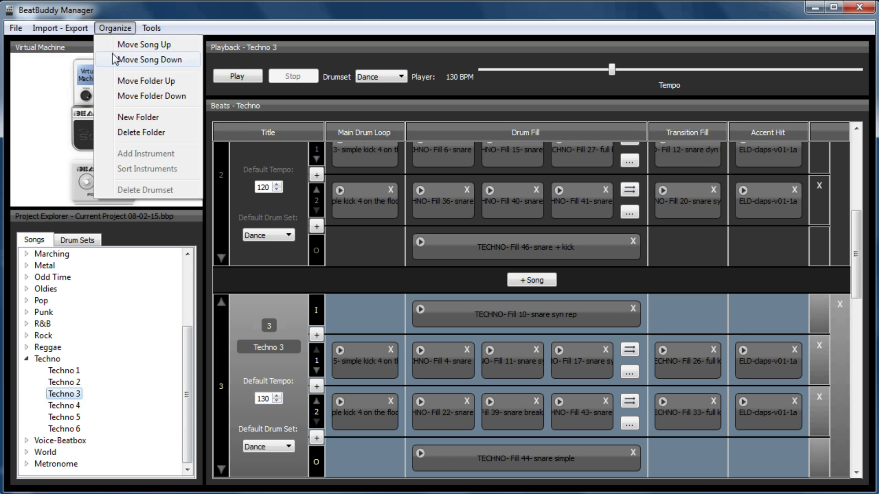
click(140, 117)
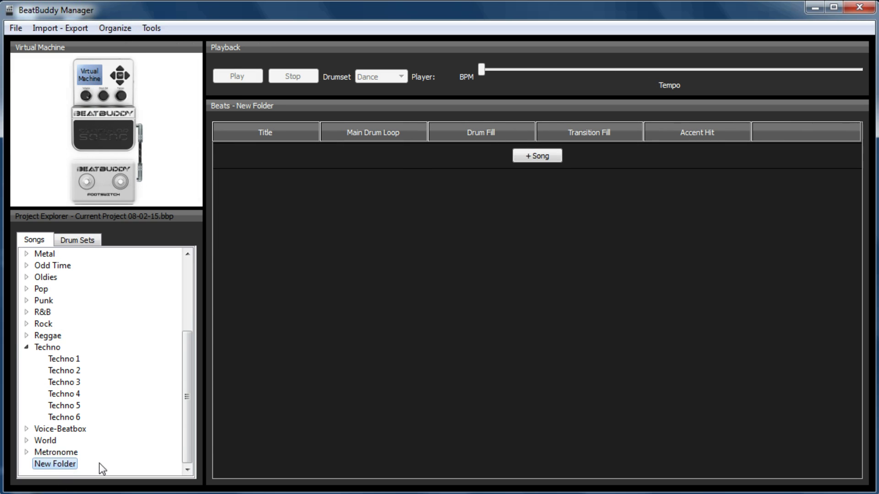
double_click(73, 465)
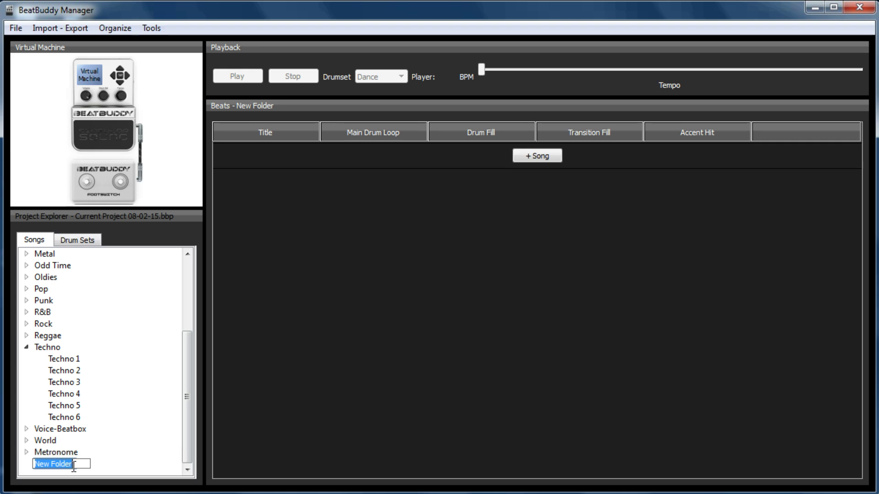
text(Sunday Songs)
key(Return)
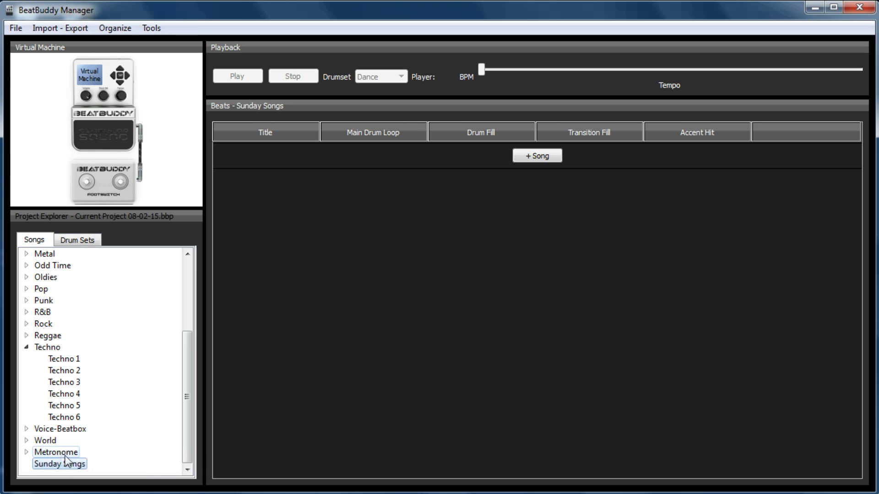
- Reload Techno 3 and copy its title text
click(64, 381)
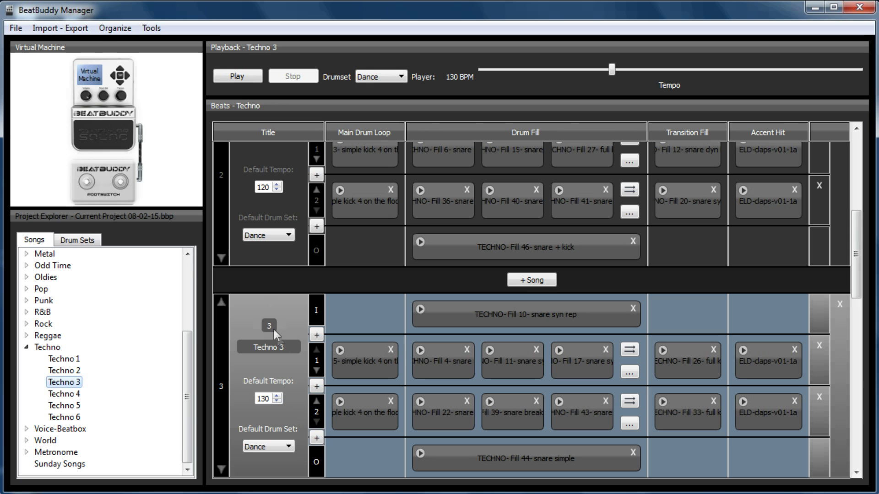
click(273, 350)
right_click(273, 352)
click(299, 412)
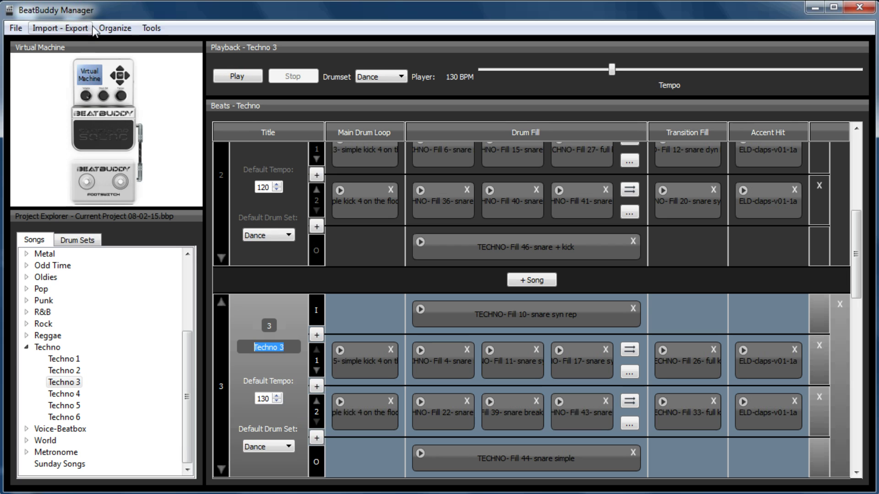
- Start an Export Song with the pasted Techno 3 name, cancel it, and show Sunday Songs
click(78, 29)
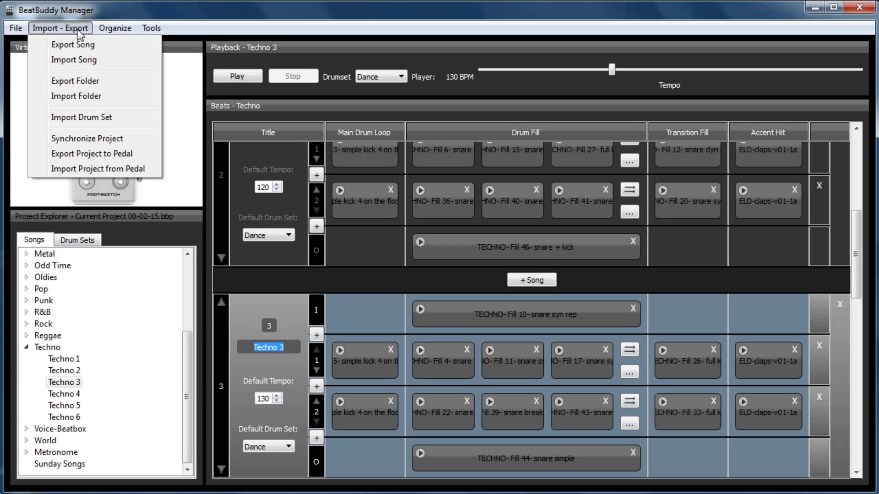
click(83, 48)
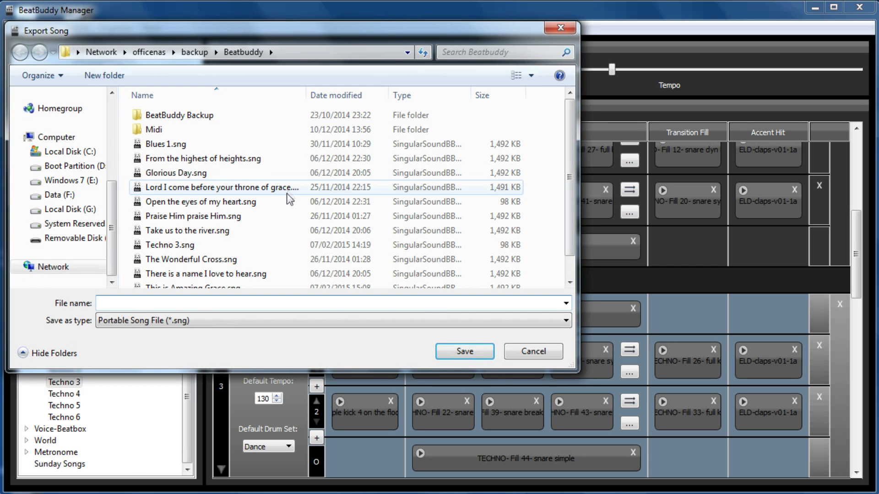
right_click(147, 304)
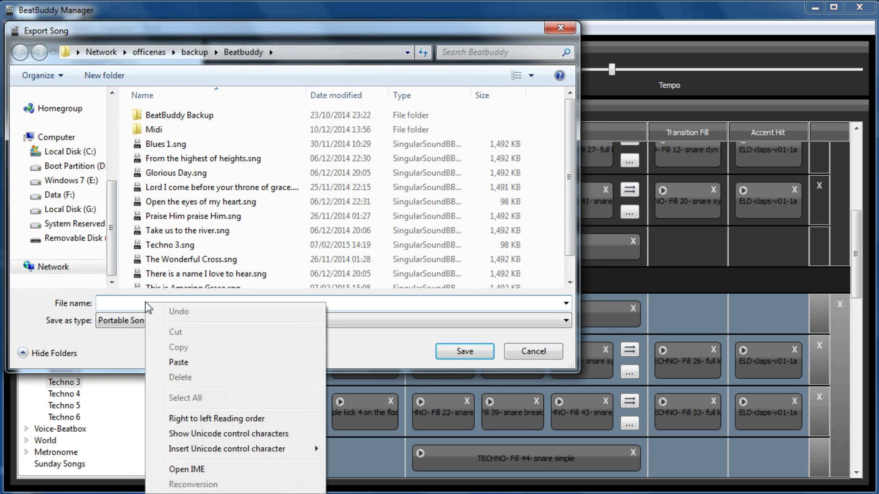
click(190, 362)
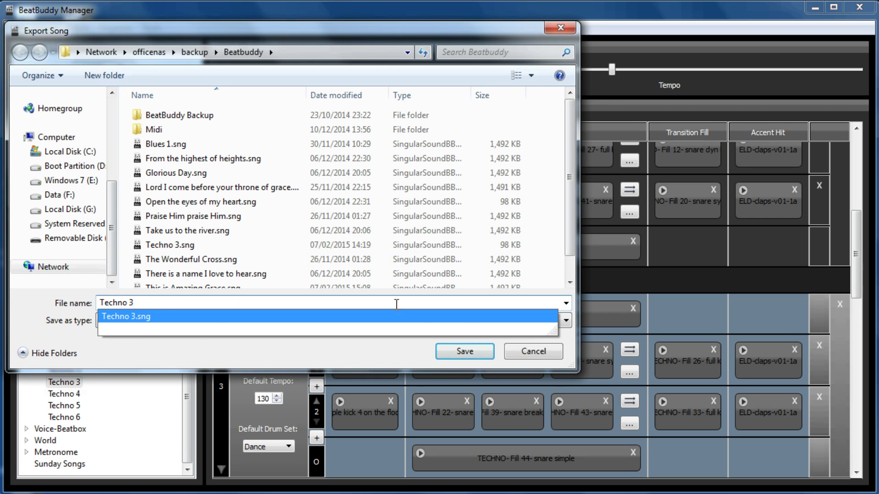
click(533, 356)
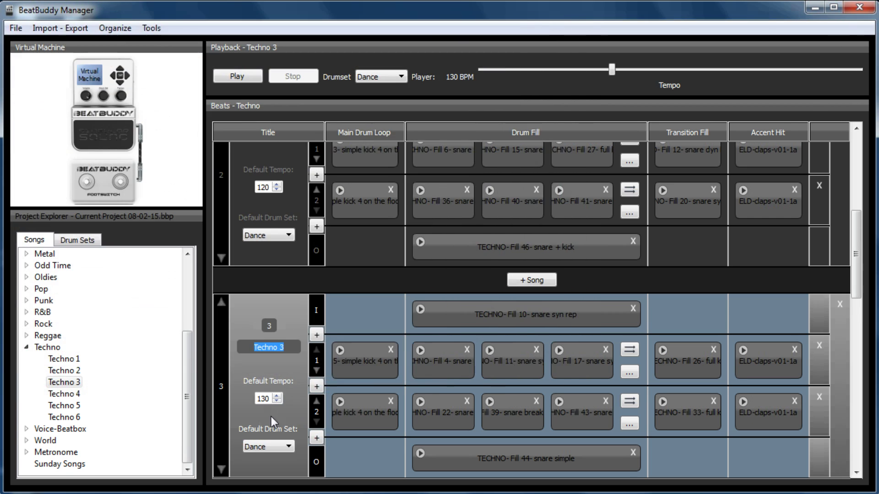
click(71, 465)
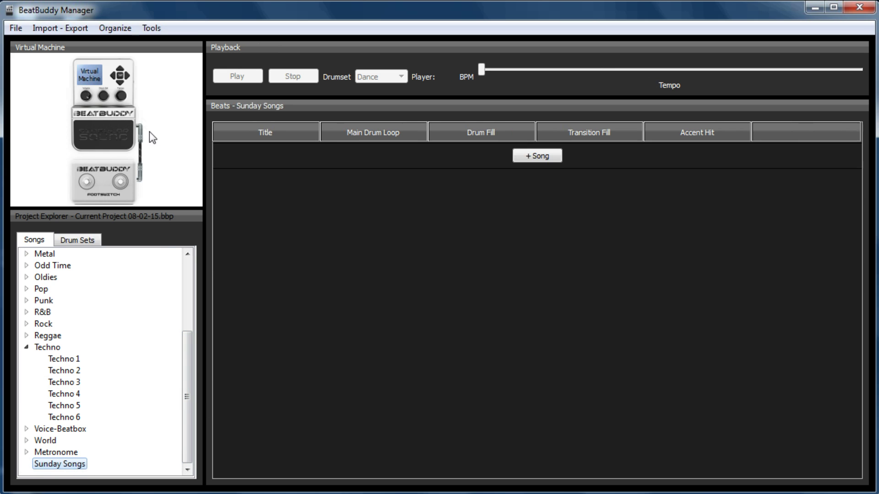
- Import Techno 3.sng into Sunday Songs, then expand the folder and load the imported copy
click(61, 28)
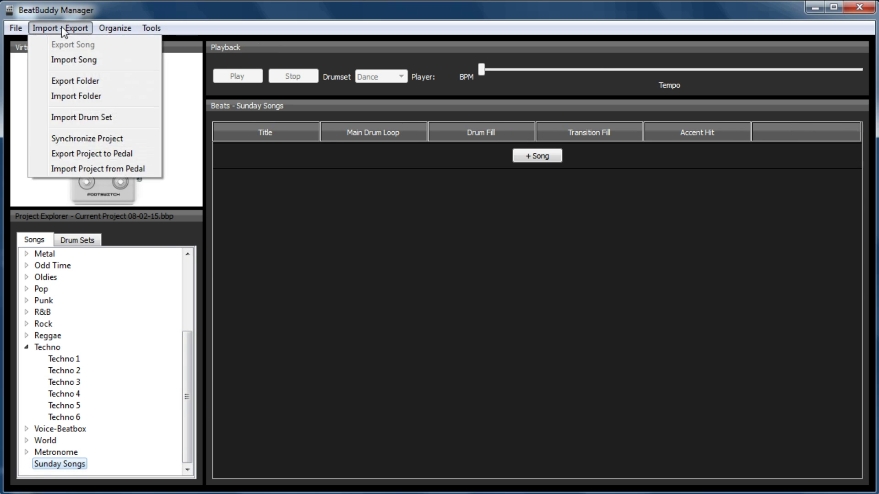
click(69, 59)
click(185, 246)
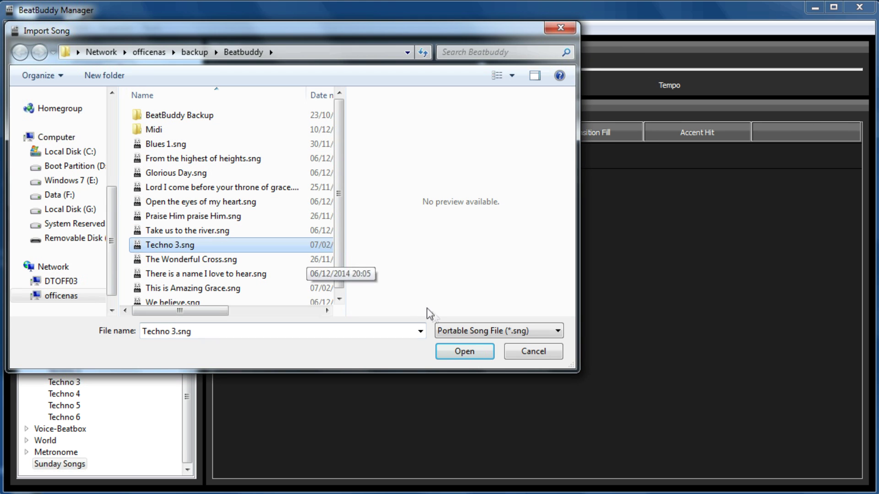
click(462, 355)
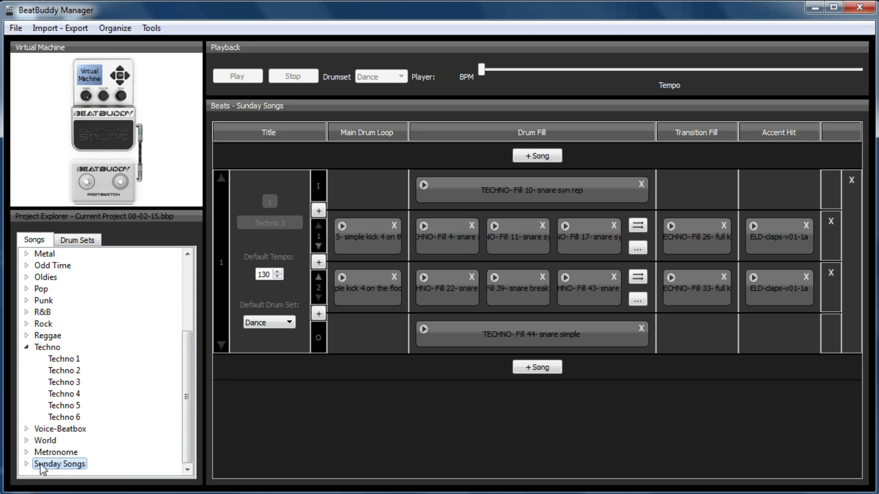
click(26, 466)
scroll(189, 448, down, 1)
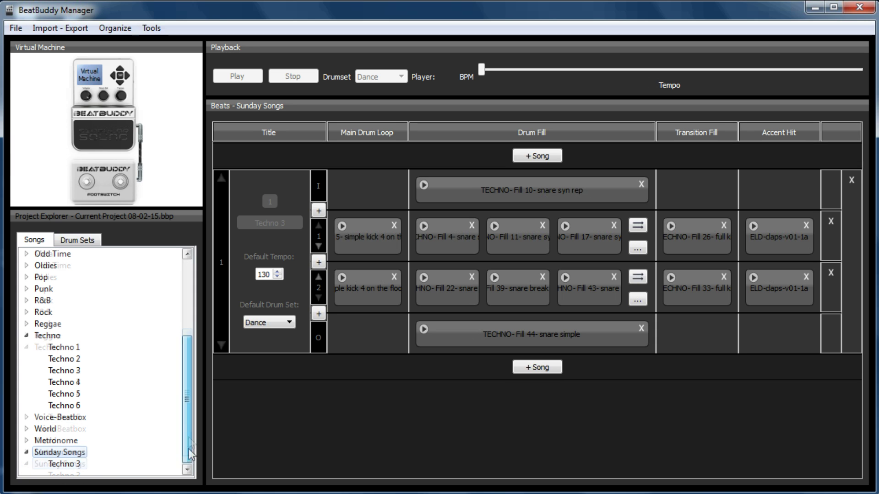
click(67, 463)
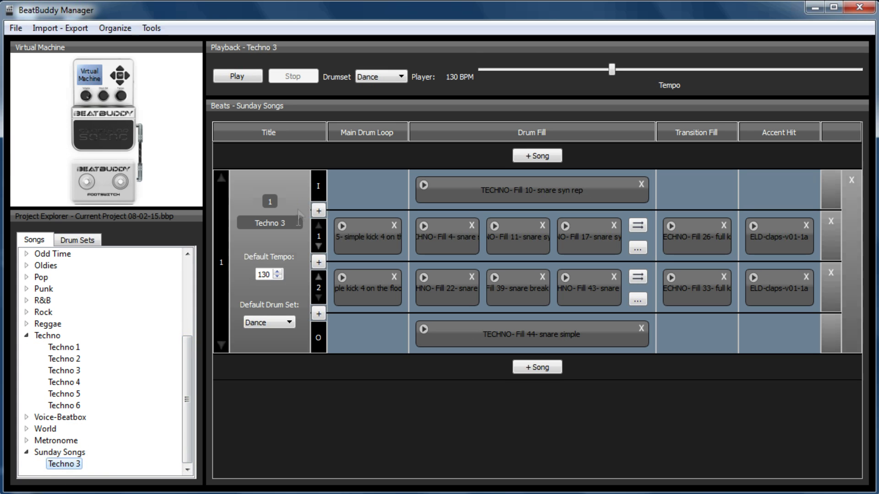
- Retitle the song 'This is Amazing Grace' with default tempo 103 and Rock drum set, then play it
click(297, 222)
text(This is)
text( Amazing G)
text(race)
double_click(263, 273)
text(103)
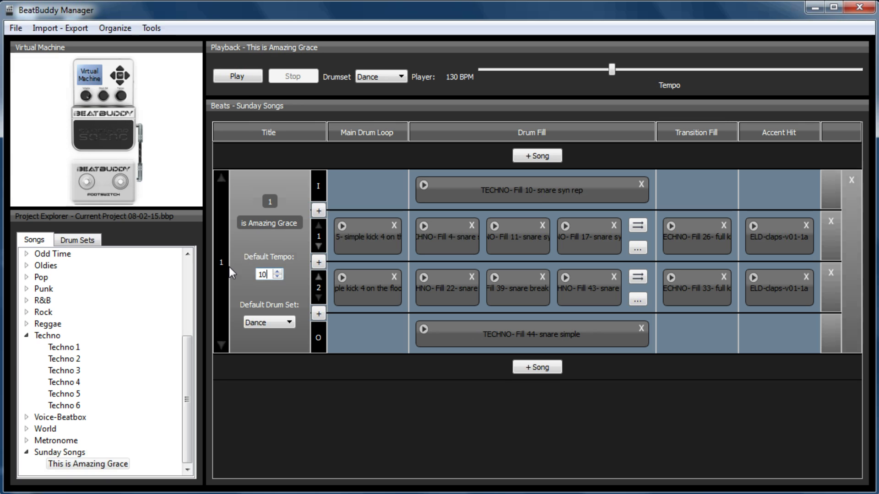
click(288, 322)
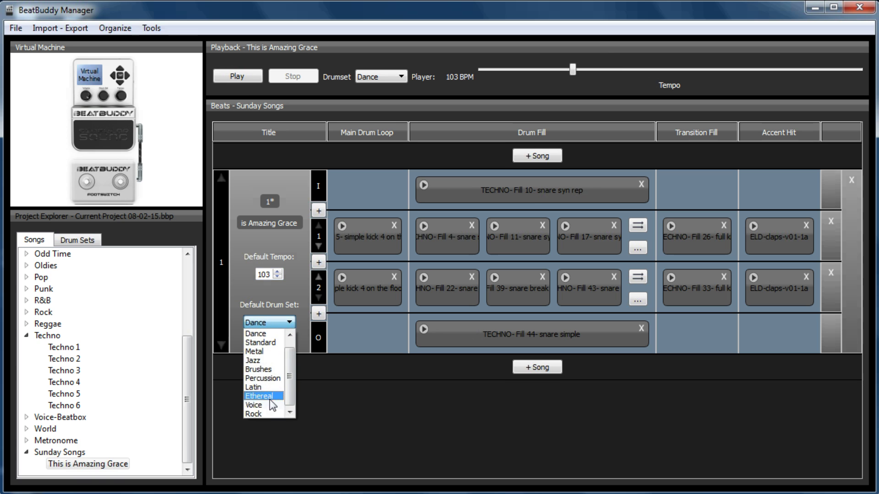
click(265, 411)
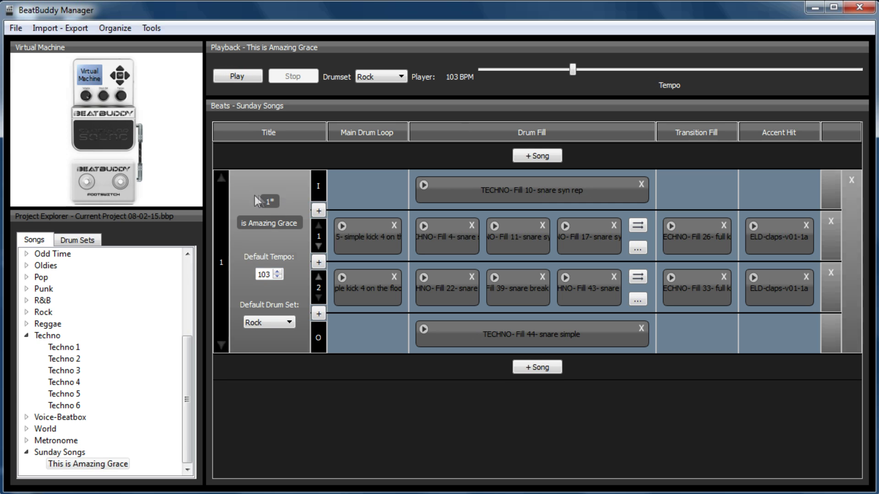
click(120, 139)
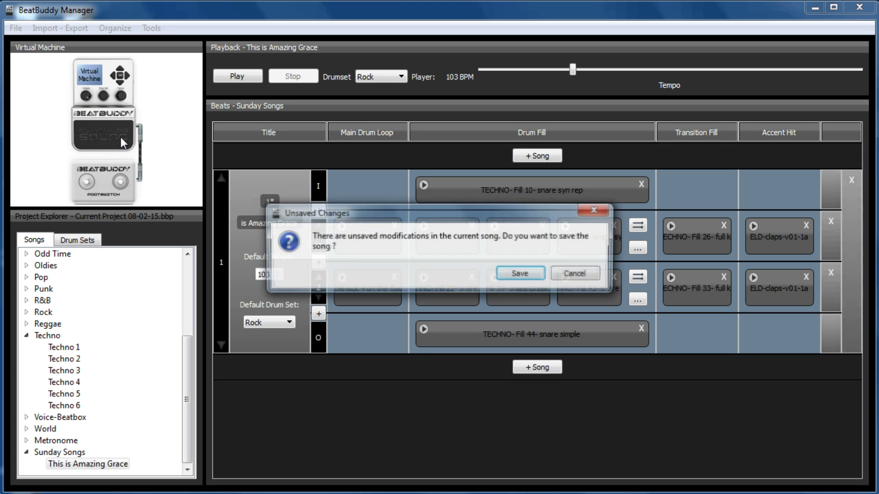
- Save the song changes and begin choosing a new accent hit sound for part 1
click(522, 273)
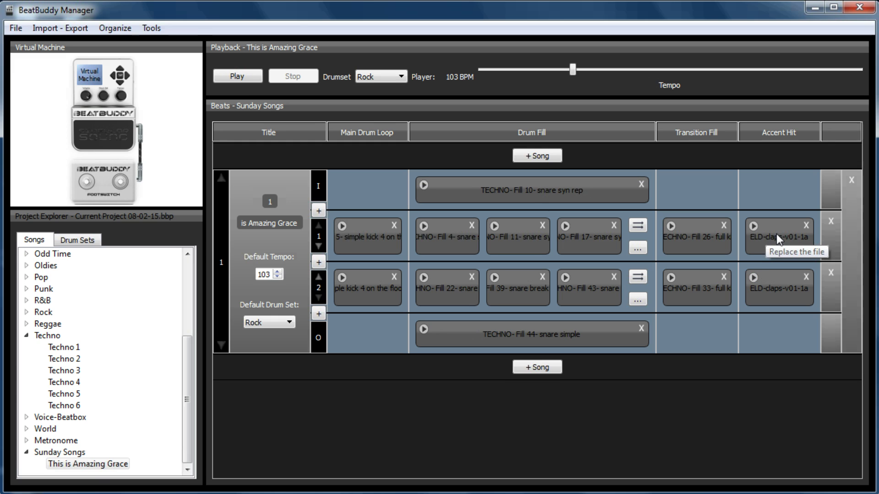
click(776, 234)
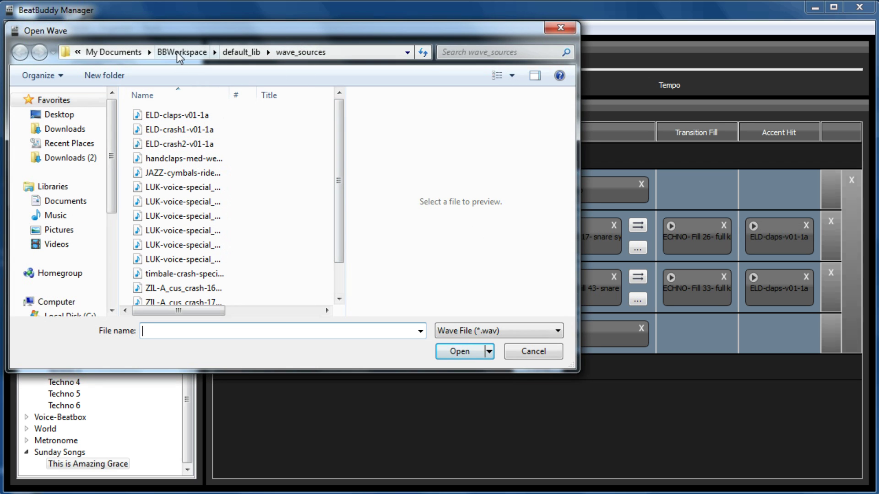
- Load ZIL-A_cus_crash-17 as part 1's accent hit and ZIL-A_cus_crash-16 as part 2's
drag(337, 175, 339, 212)
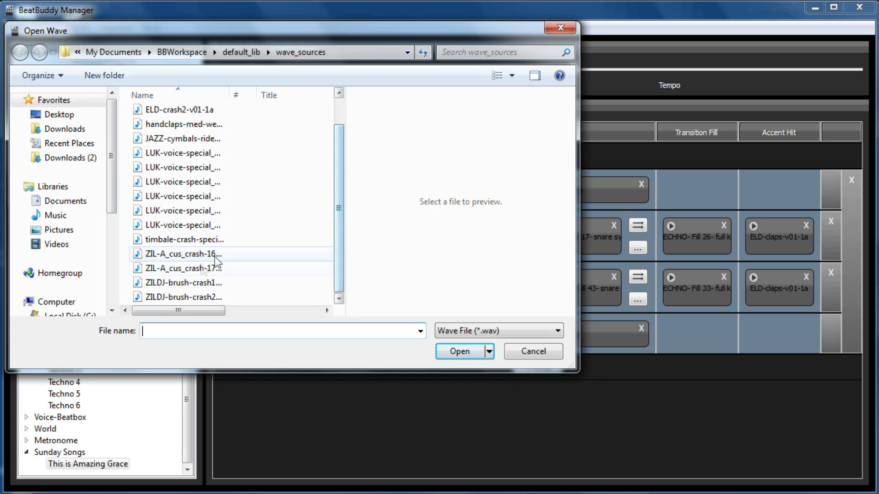
click(202, 270)
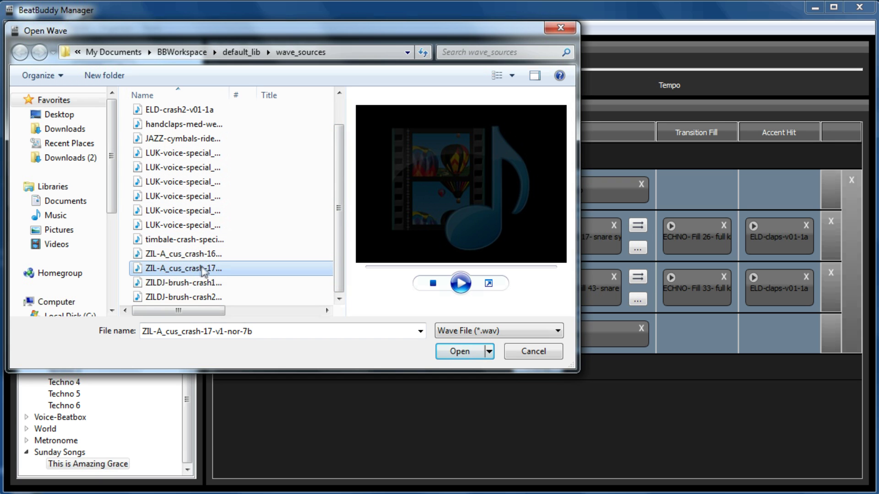
click(459, 351)
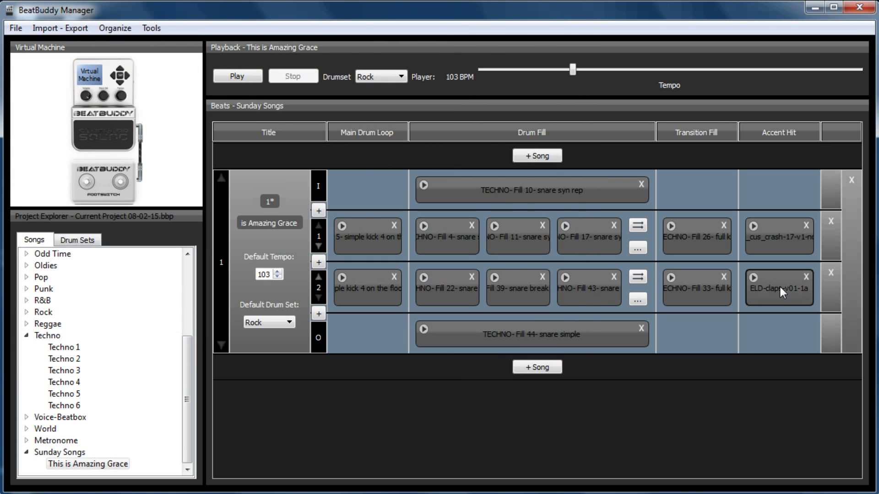
click(779, 284)
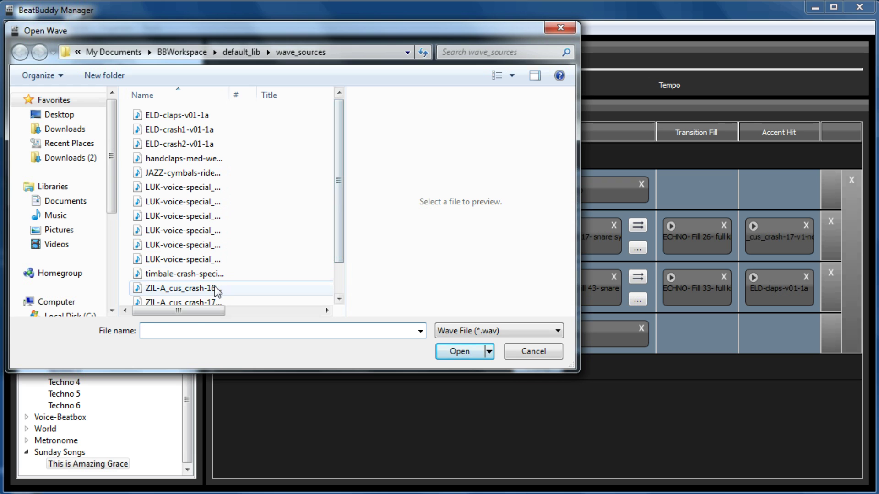
click(216, 289)
click(462, 355)
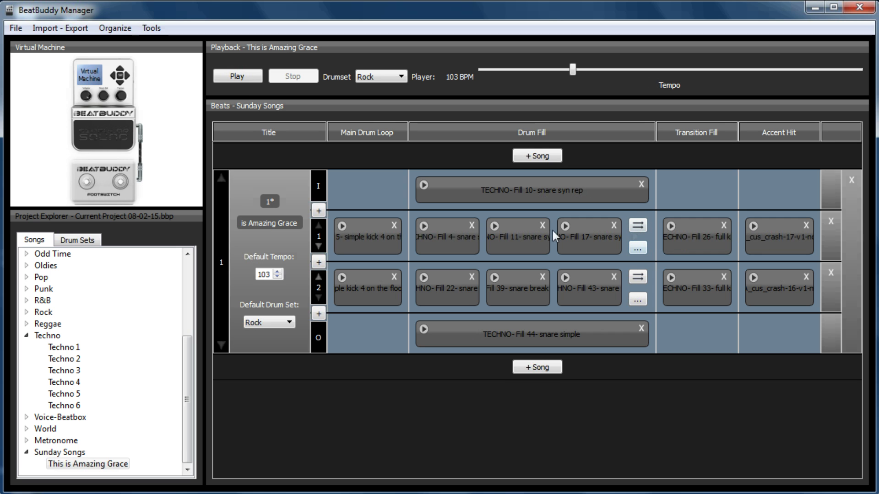
- Add the TECHNO- Fill 39 snare-break MIDI file as part 1's fourth drum fill
click(641, 248)
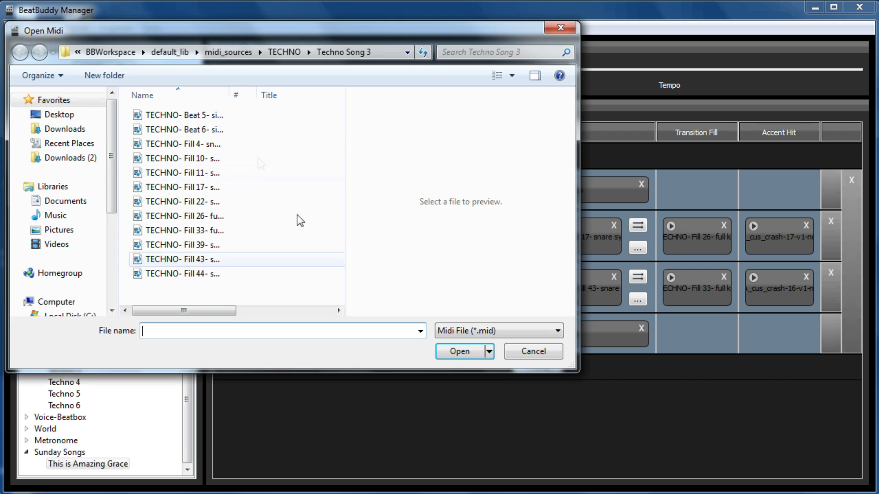
click(538, 357)
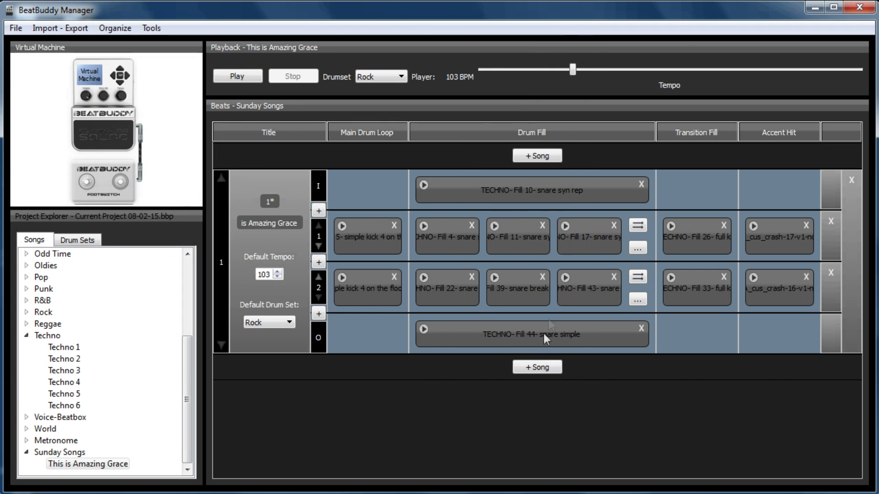
click(637, 249)
click(213, 246)
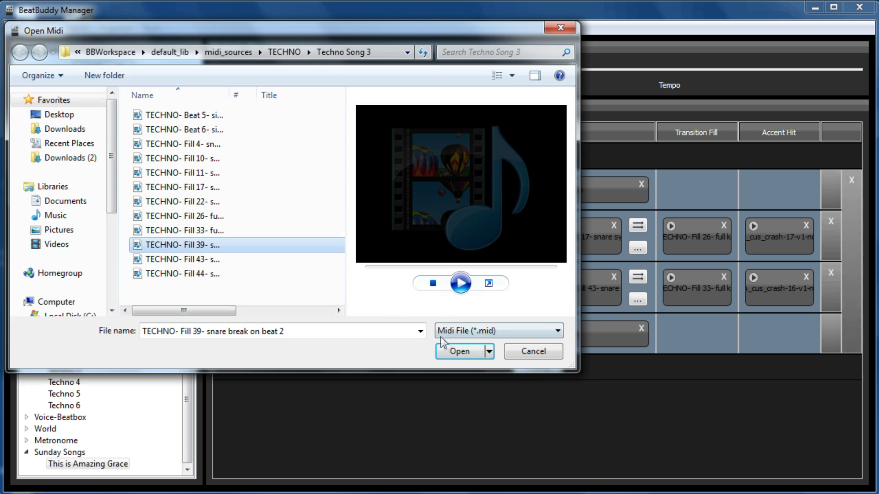
click(460, 353)
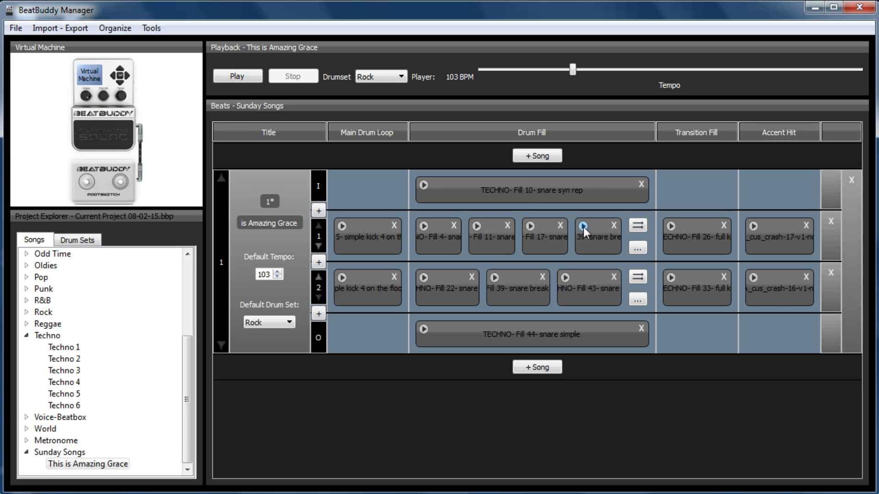
- Delete the Fill 39 clip from part 1 and move part 2 above part 1
click(614, 226)
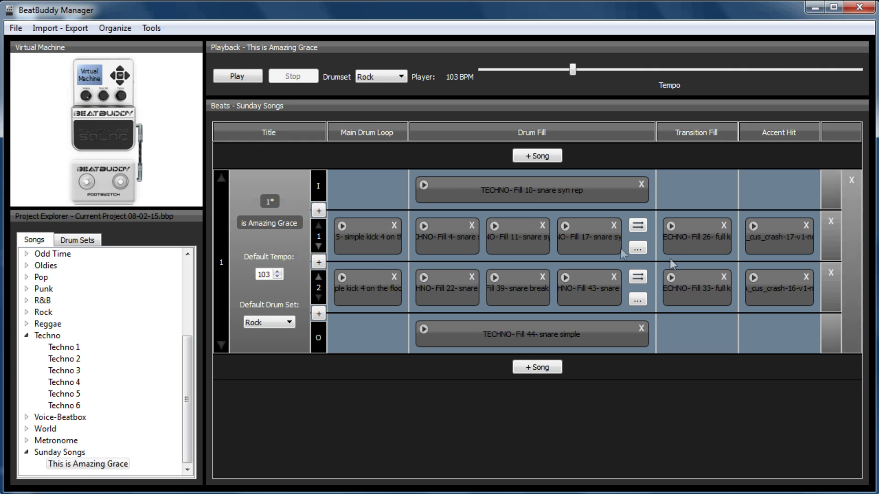
click(319, 276)
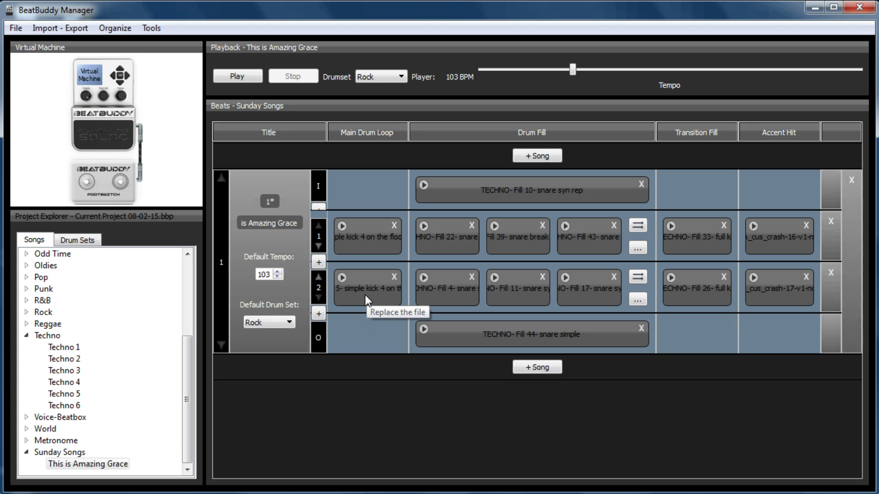
- Save the reordered song when prompted and play This is Amazing Grace on the virtual pedal
click(117, 139)
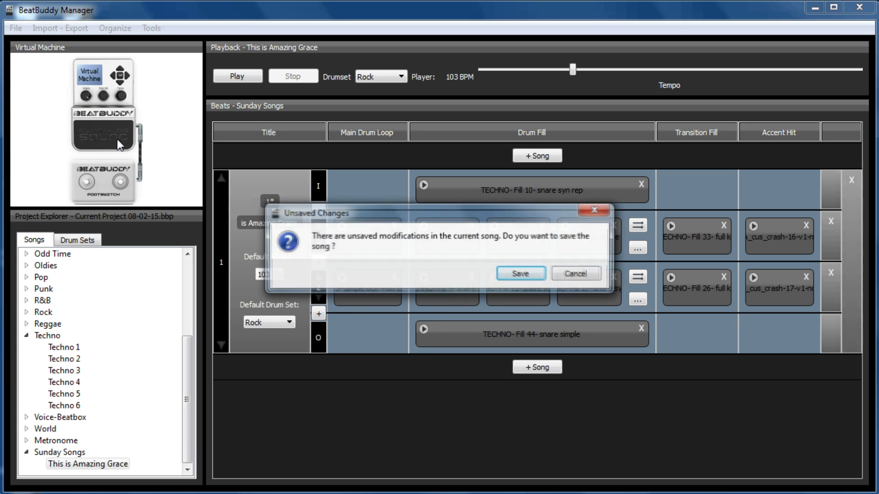
click(518, 277)
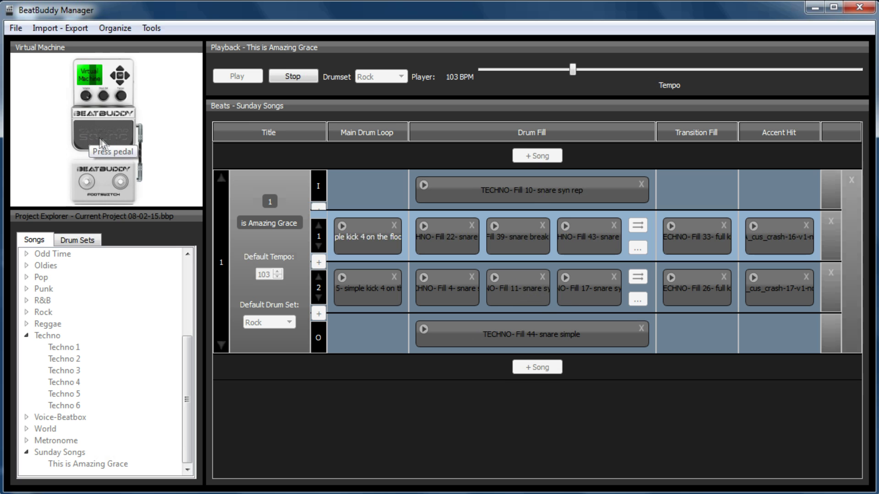
- On the virtual pedal, trigger transition fills, end the song with its outro, then restart playback
click(102, 138)
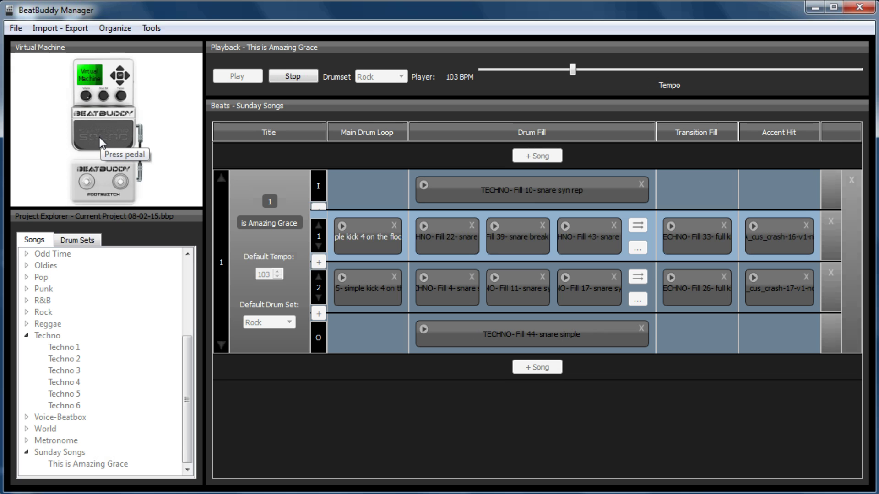
click(105, 138)
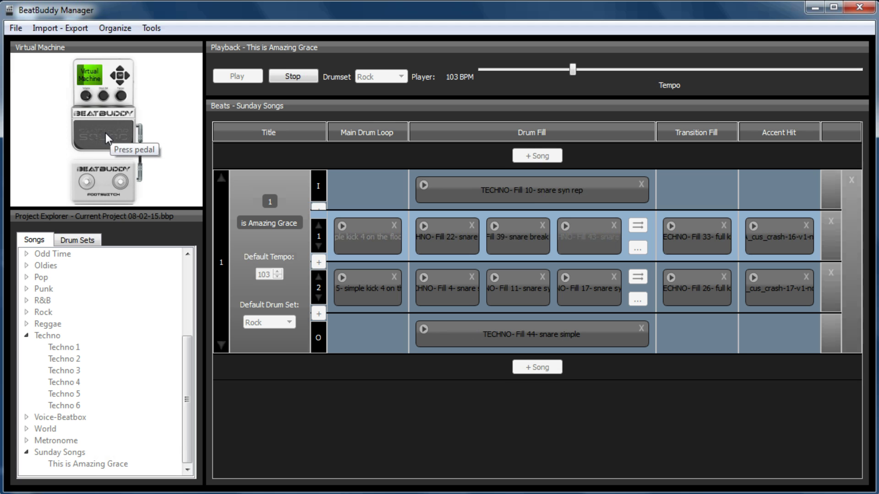
double_click(105, 132)
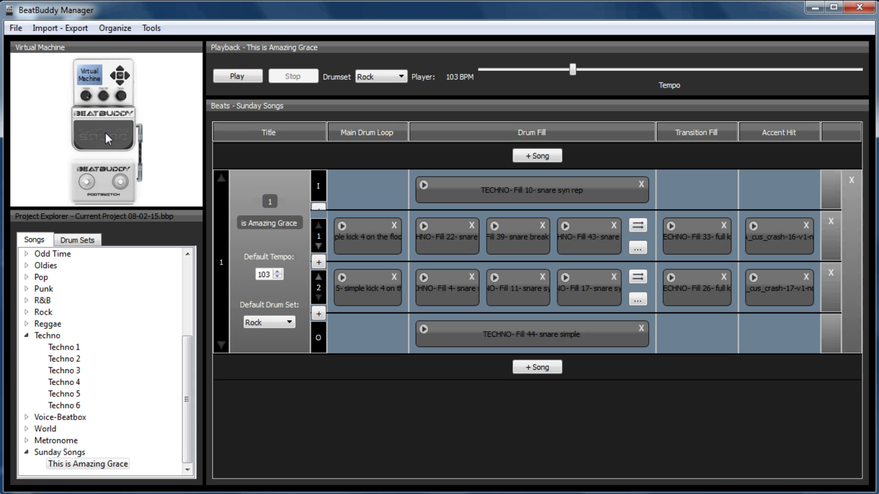
click(105, 132)
- Reselect This is Amazing Grace under Sunday Songs in the Project Explorer
click(94, 466)
click(79, 452)
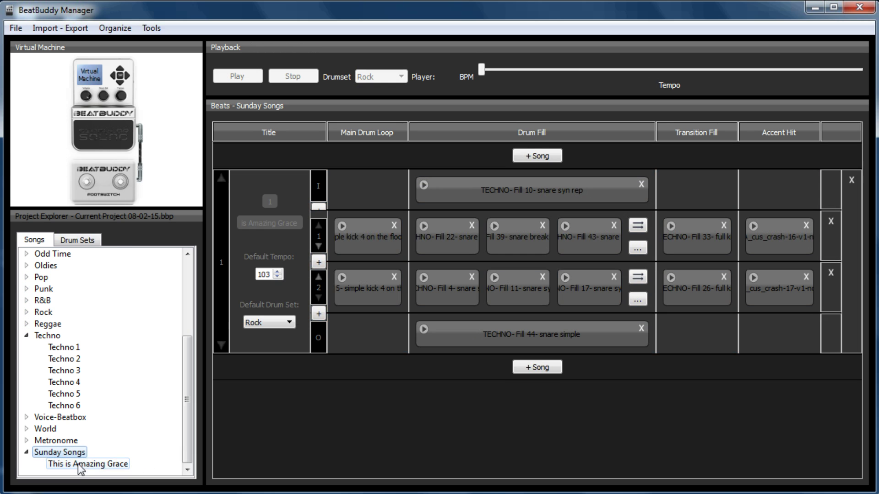
click(77, 463)
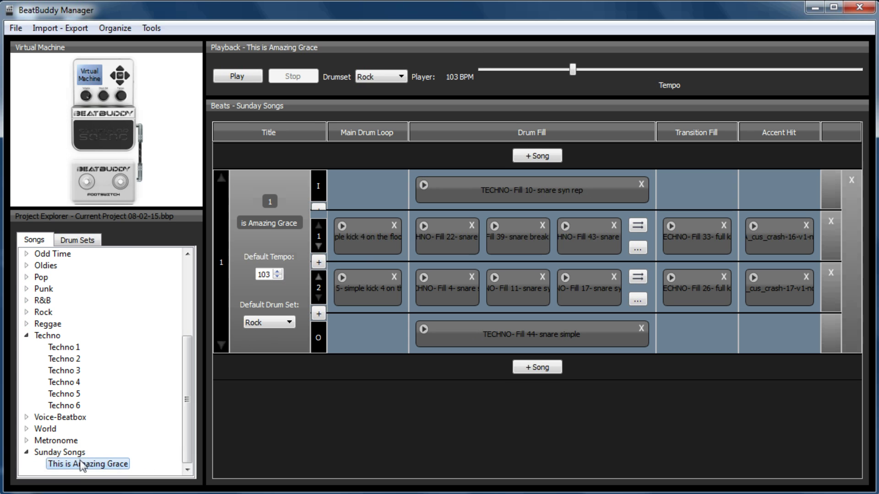
click(71, 26)
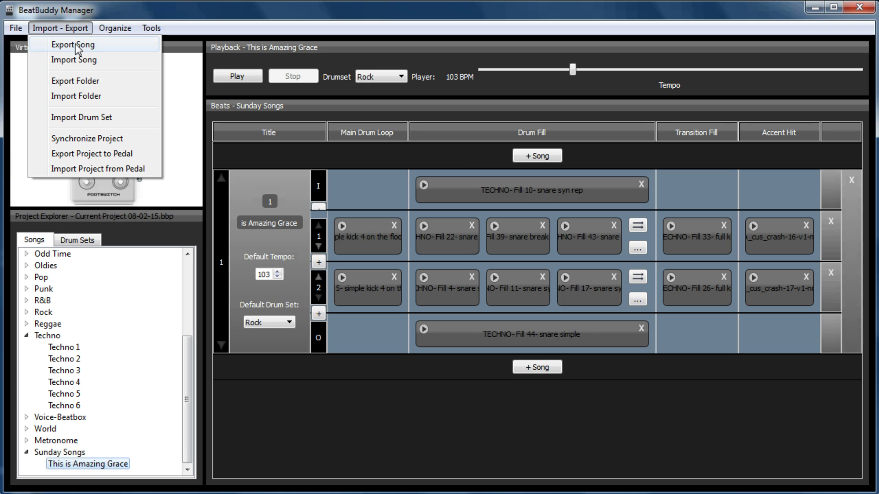
- Save project changes, then export the song over the existing This is Amazing Grace.sng backup
click(75, 44)
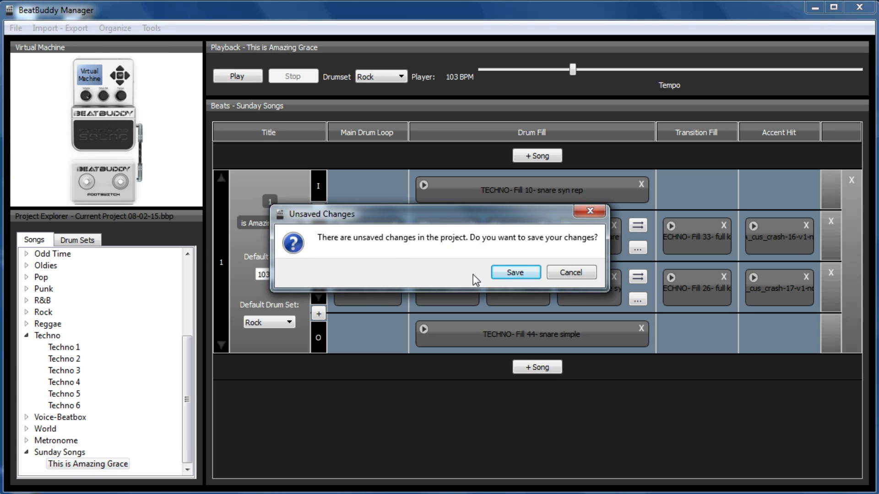
click(521, 274)
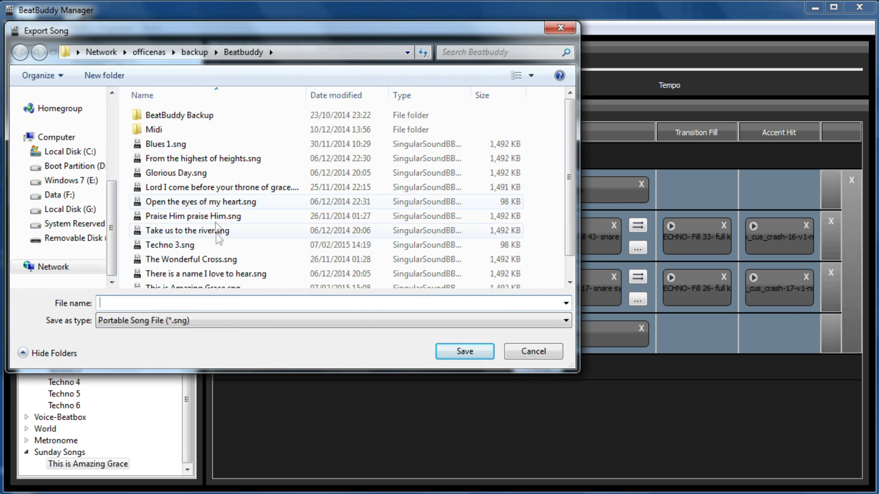
click(206, 274)
scroll(207, 275, down, 1)
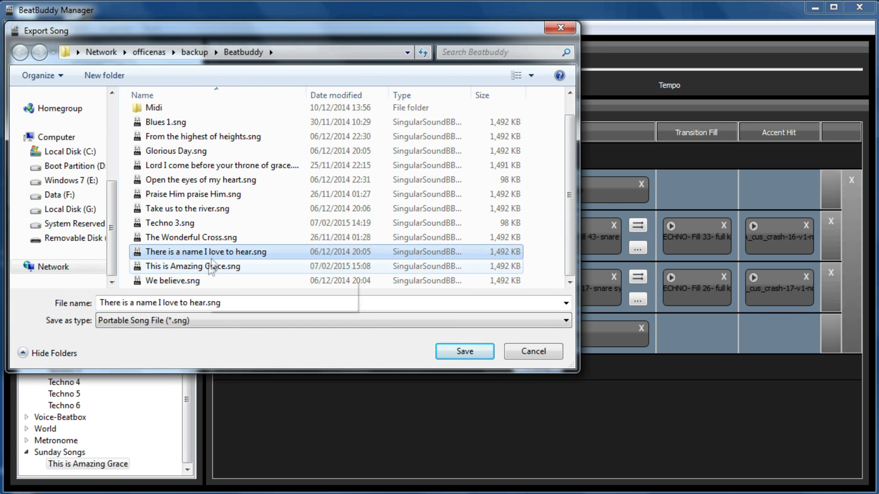
click(213, 267)
click(463, 351)
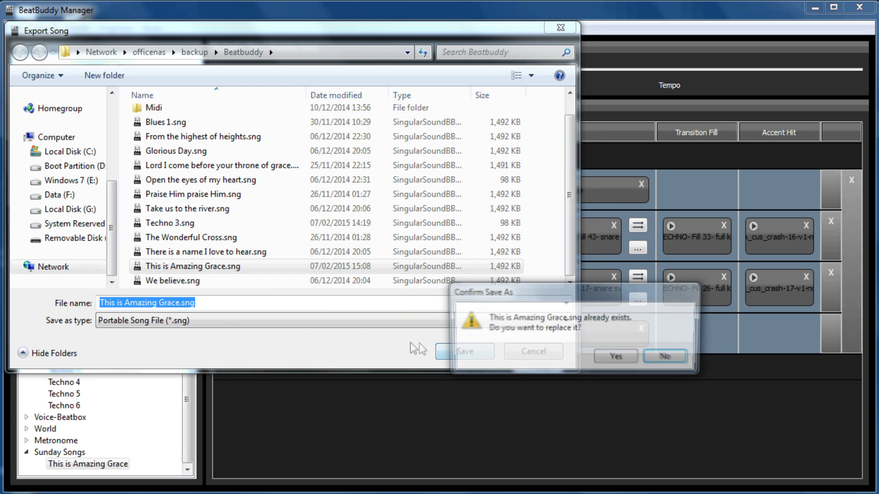
click(615, 357)
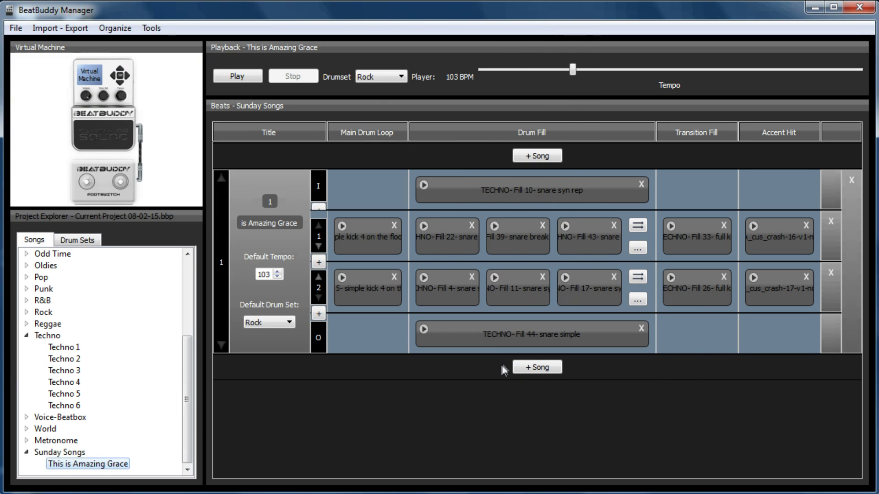
click(65, 29)
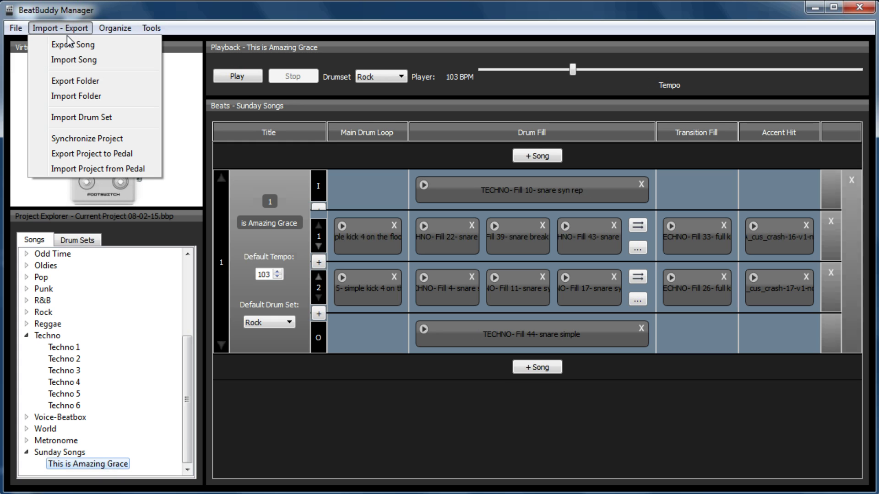
- Import the Church Songs 061214.pbf folder file and expand Church Songs to list its songs
click(76, 96)
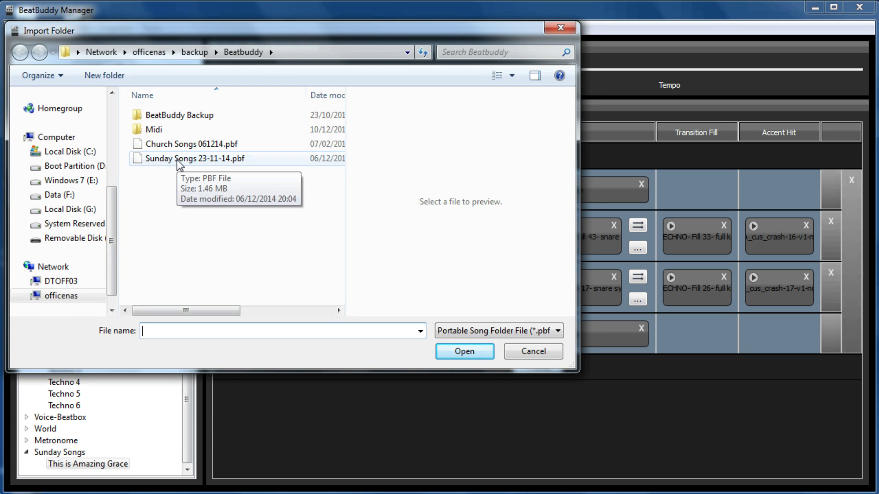
click(179, 146)
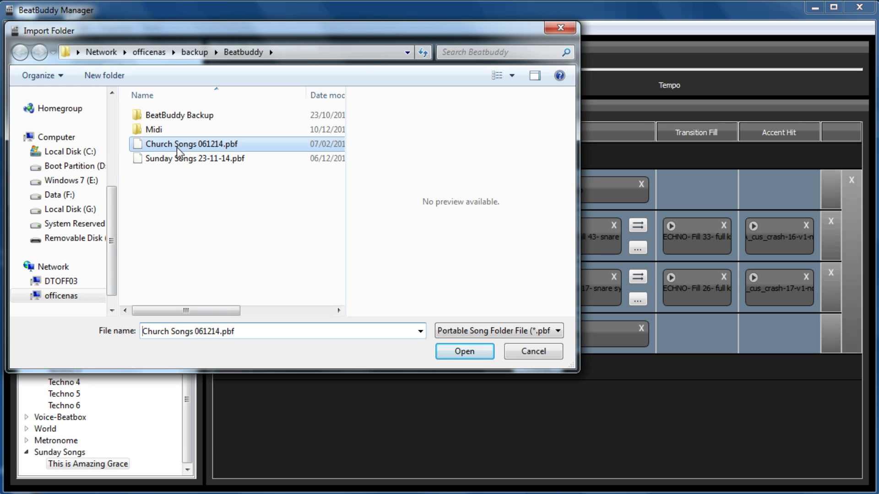
click(475, 341)
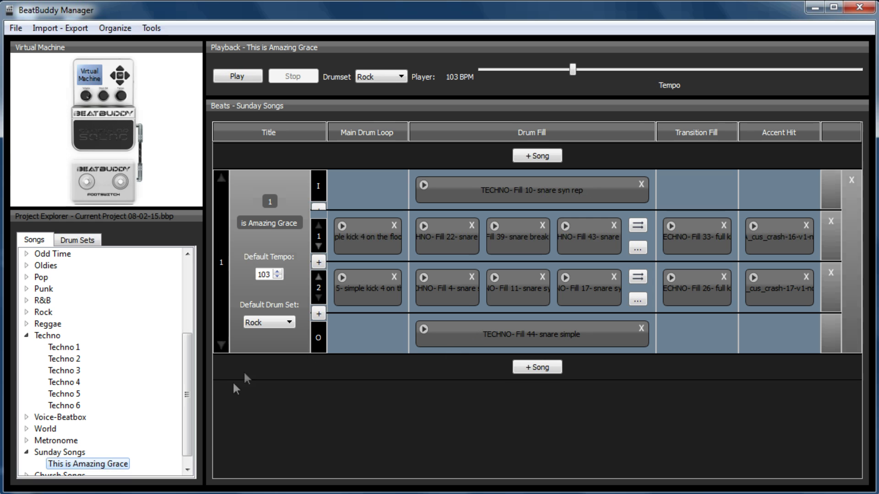
scroll(192, 408, down, 1)
click(64, 464)
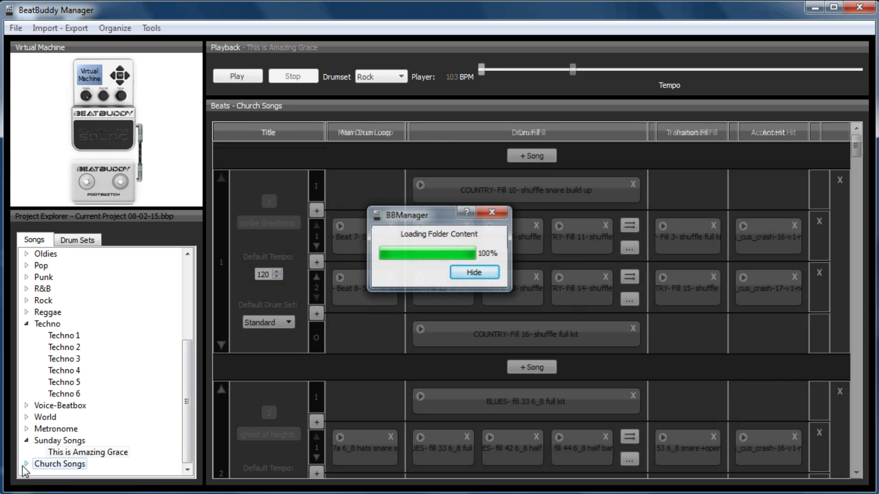
click(26, 464)
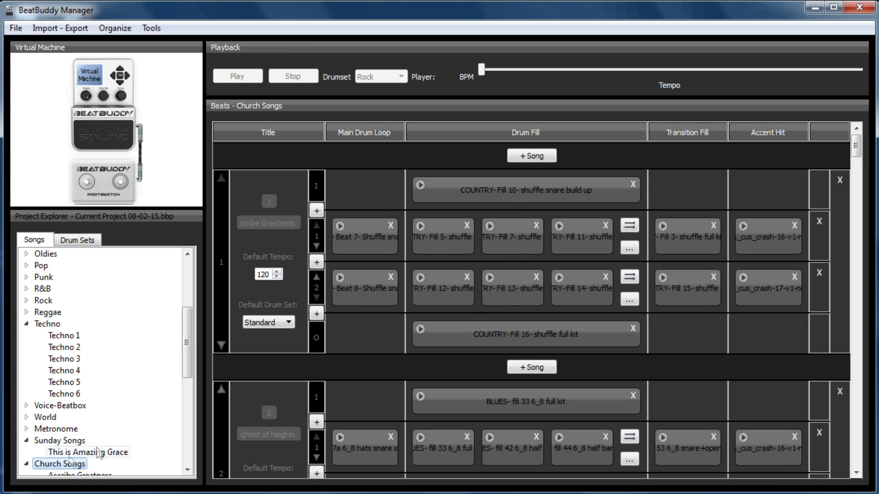
- Browse the Church Songs titles and select Take us to the river
drag(195, 367, 188, 410)
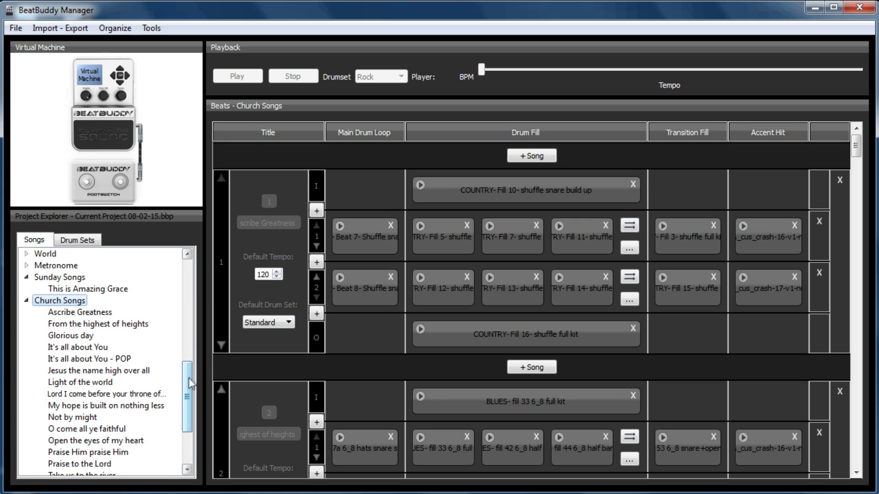
drag(189, 378, 182, 419)
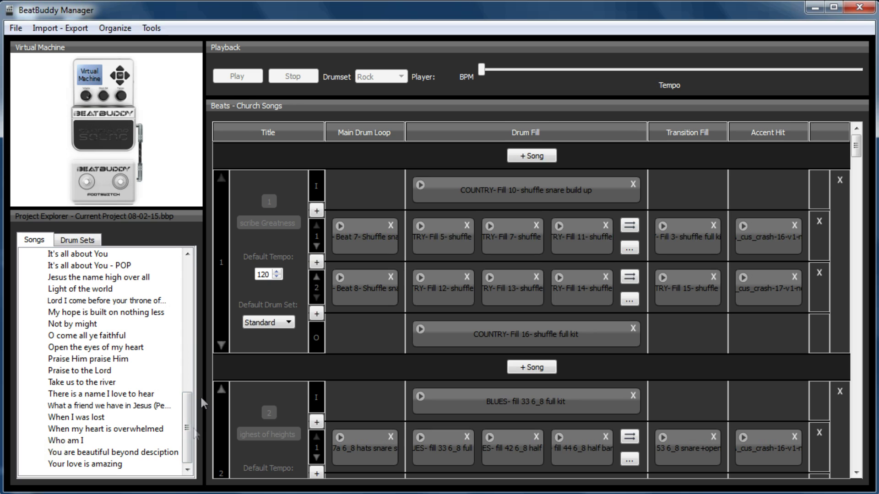
click(128, 461)
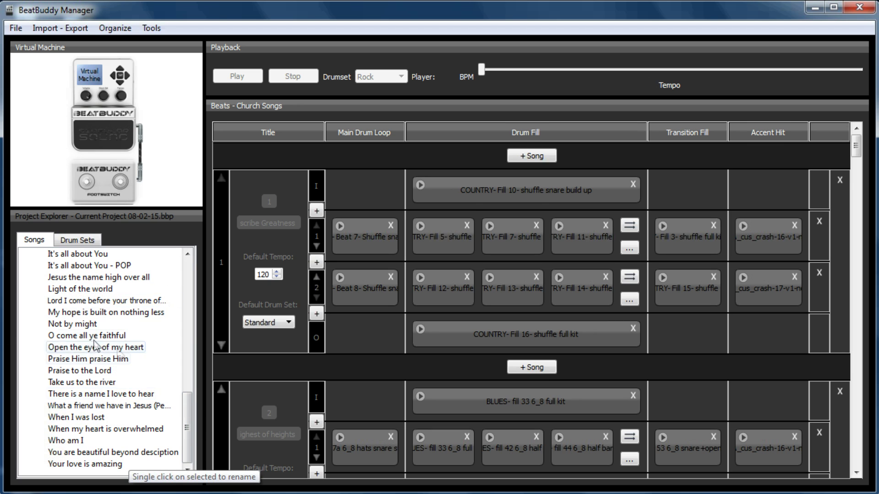
click(86, 325)
click(88, 335)
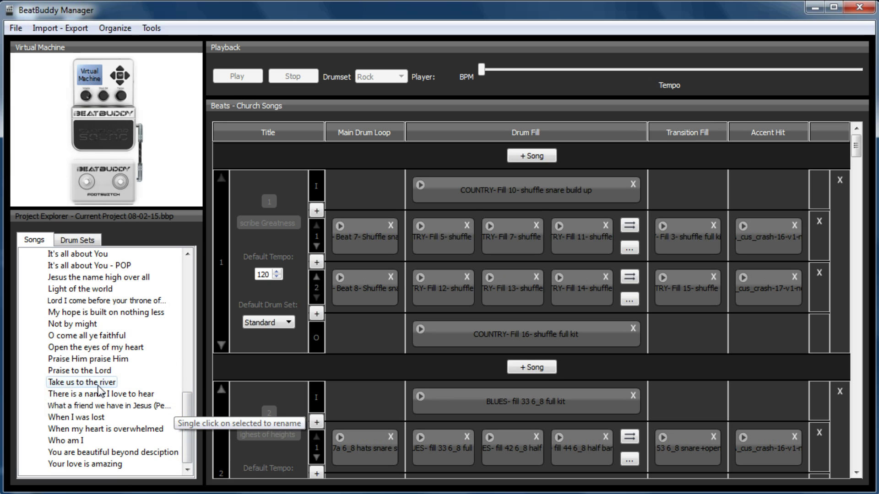
click(74, 385)
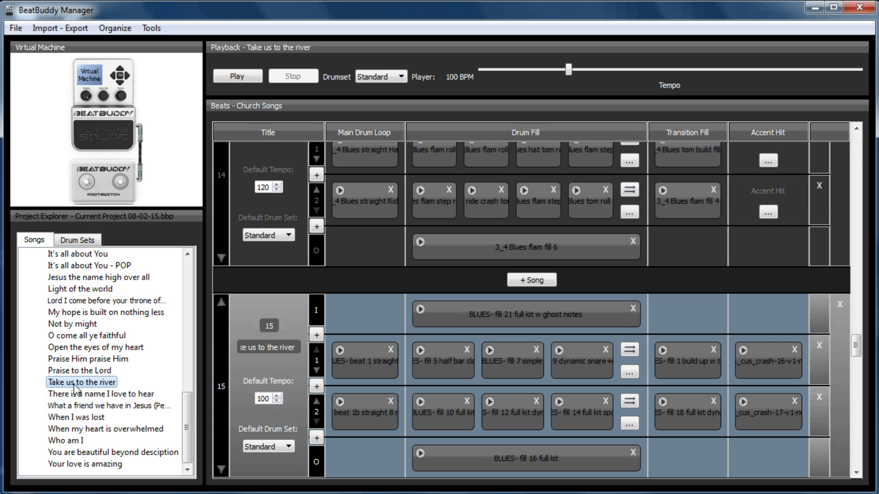
- Import This is Amazing Grace.sng as a song into Church Songs after that track
click(72, 29)
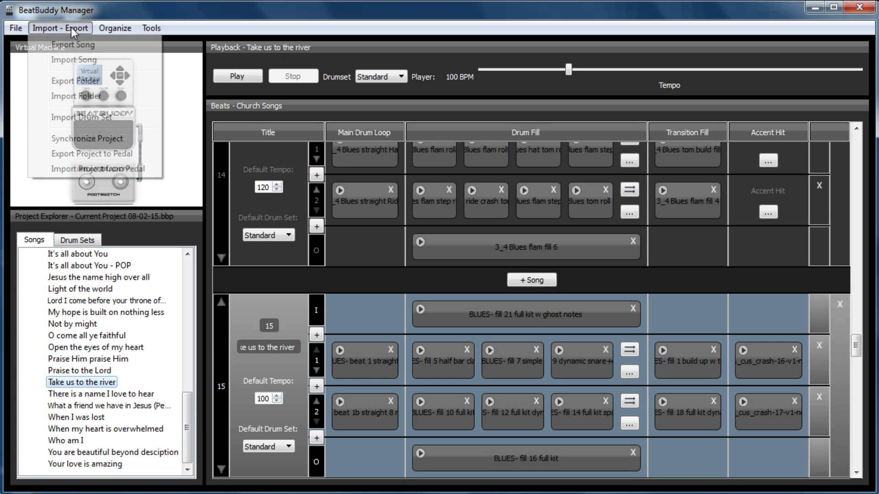
click(83, 60)
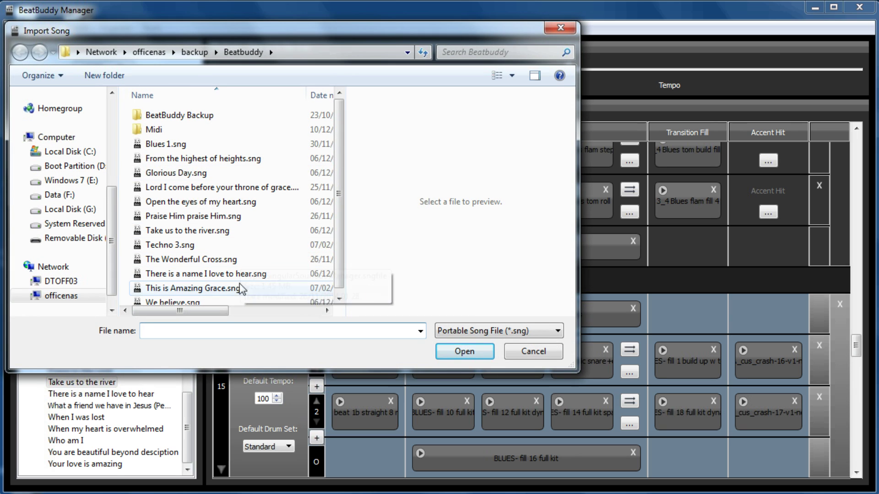
click(234, 289)
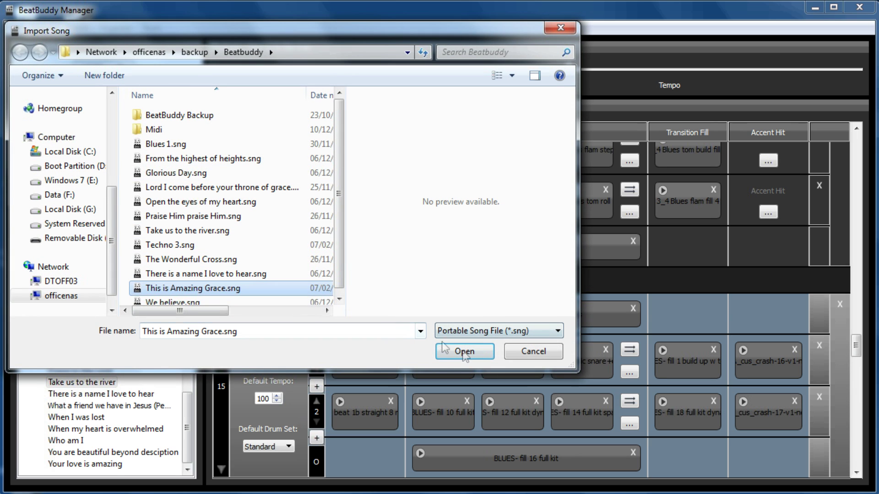
click(465, 352)
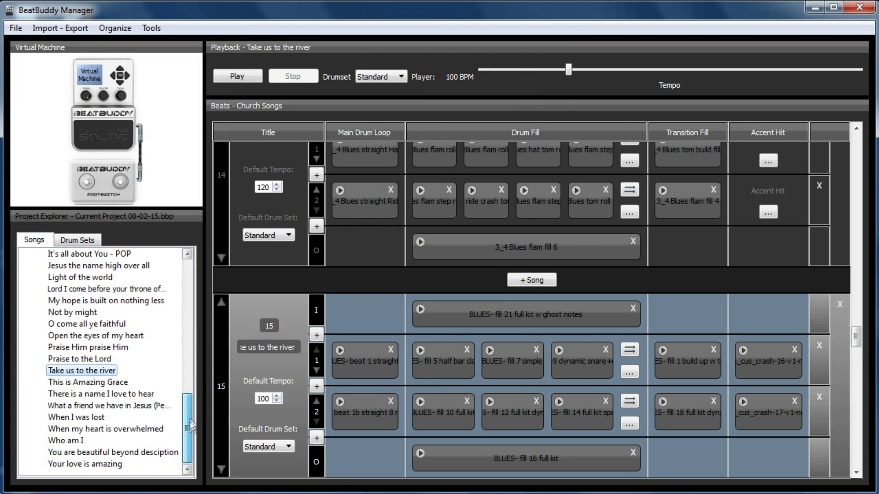
scroll(191, 408, up, 2)
scroll(191, 396, up, 2)
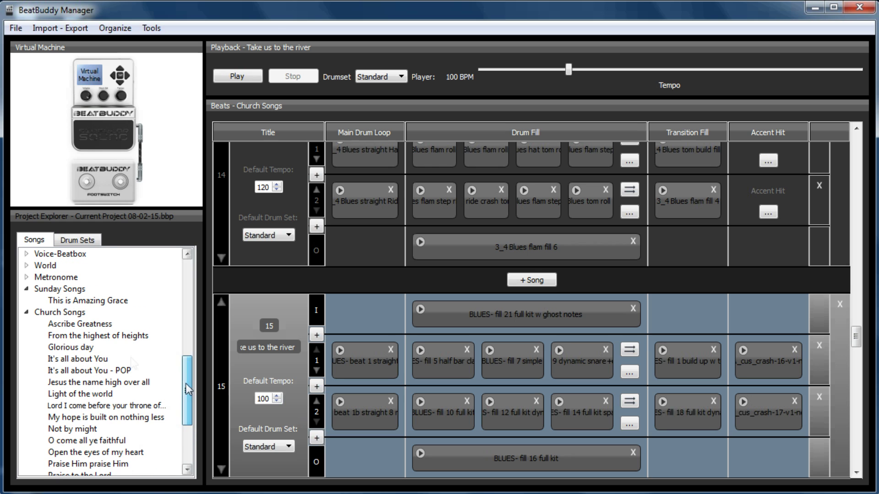
- Export Church Songs as a folder backup, with the date digits in the old file name changed to 70
click(61, 314)
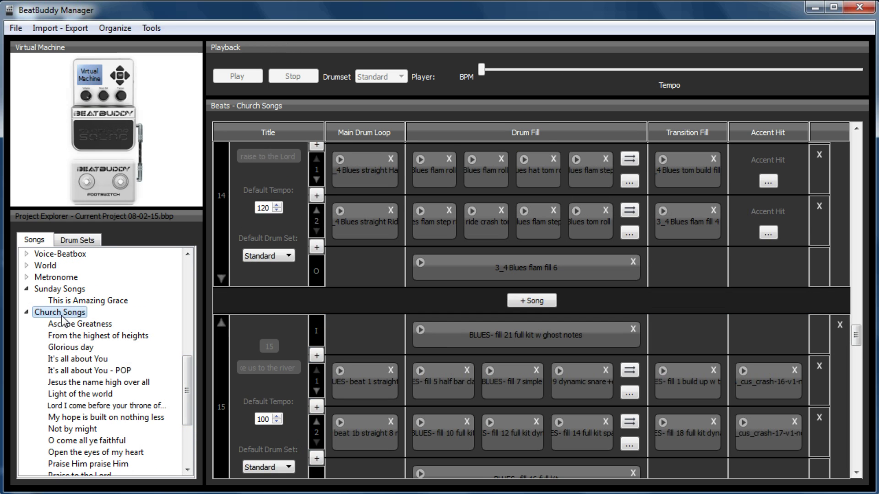
click(80, 29)
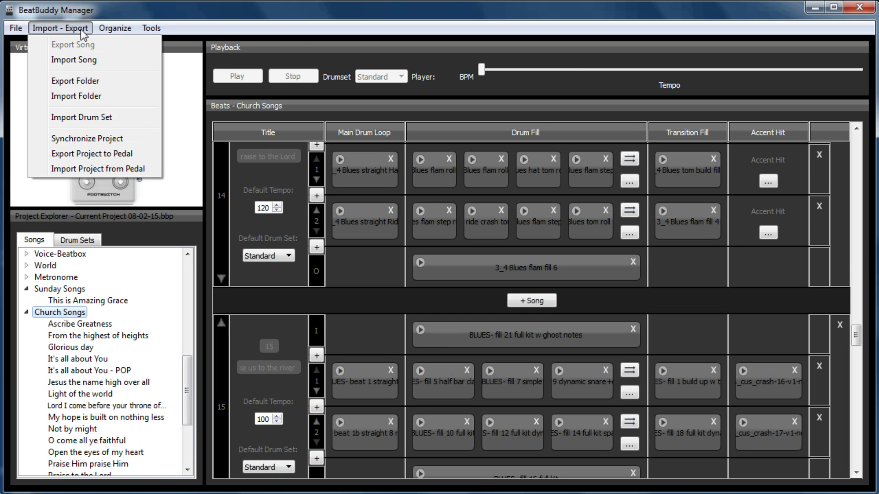
click(89, 86)
click(174, 146)
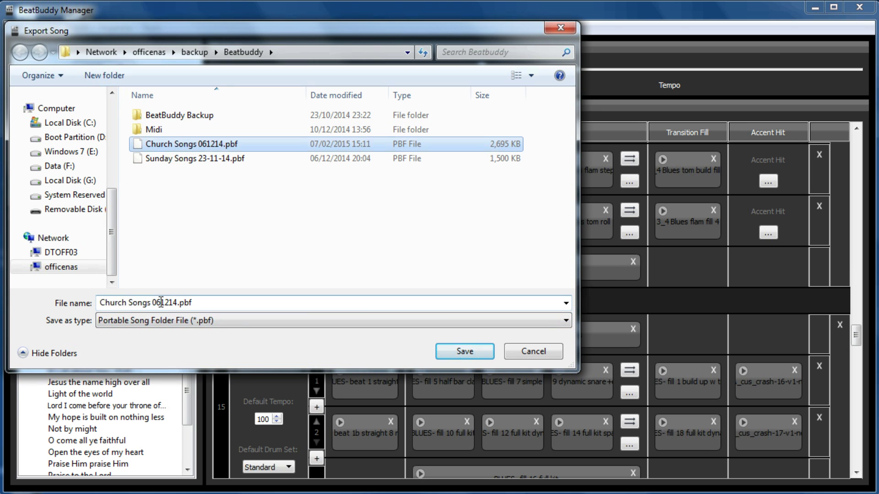
double_click(161, 302)
click(161, 303)
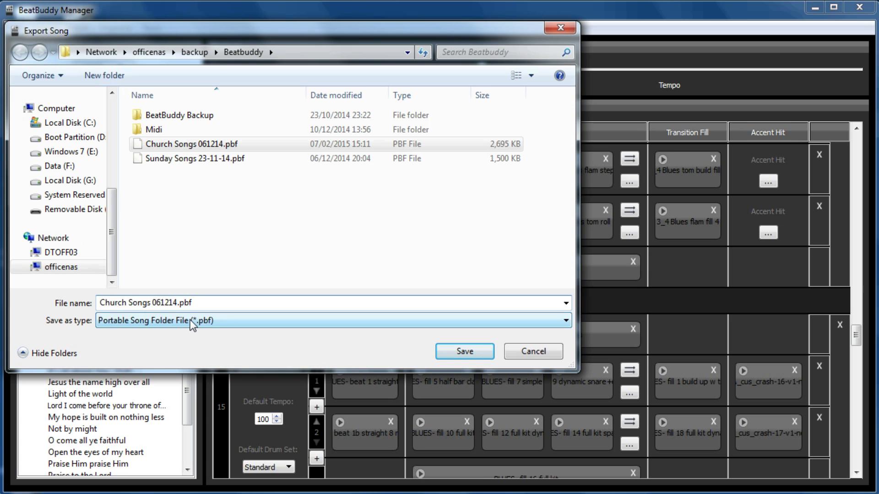
key(Delete)
key(BackSpace)
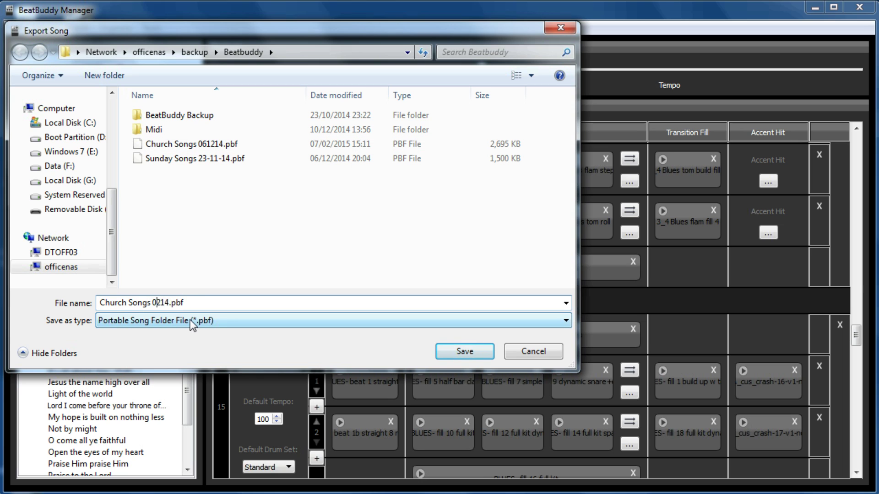
text(70215)
click(461, 352)
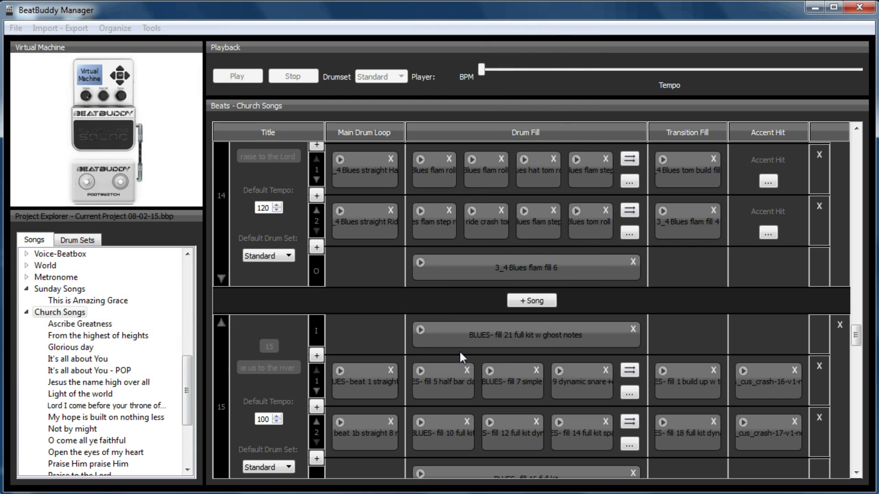
mouse_move(187, 400)
mouse_down()
mouse_move(188, 459)
mouse_move(189, 405)
mouse_up()
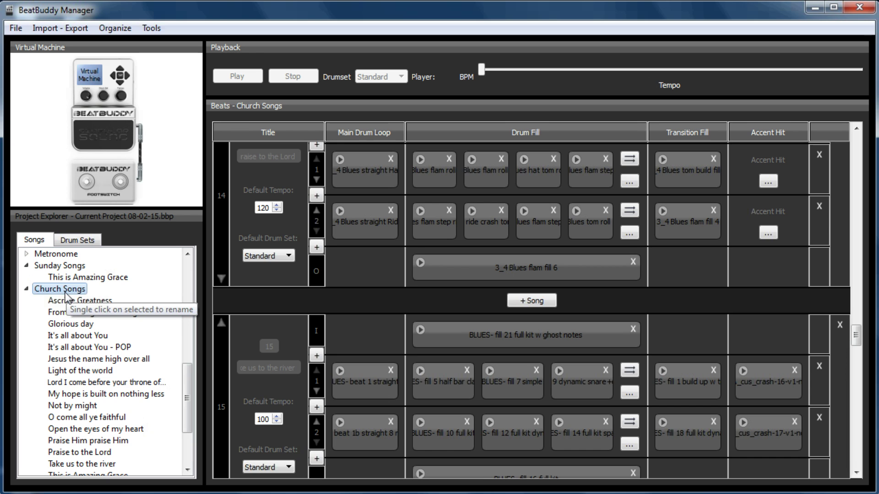
scroll(66, 297, down, 3)
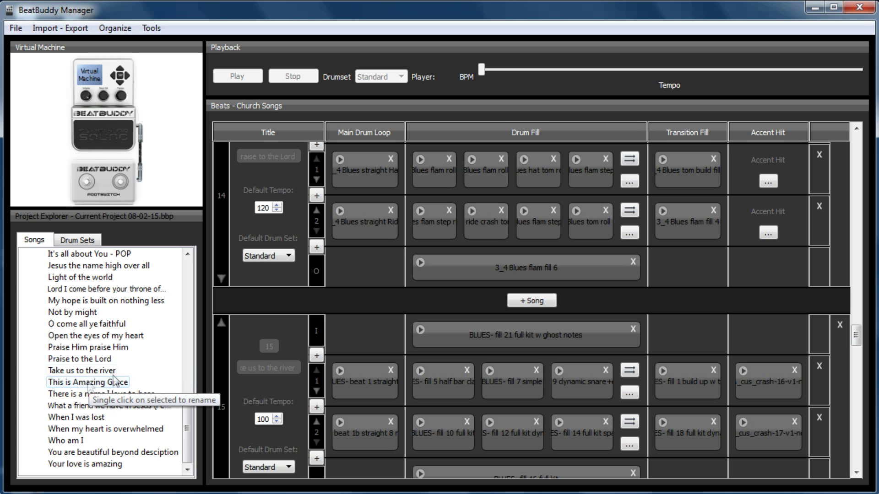
drag(192, 430, 187, 452)
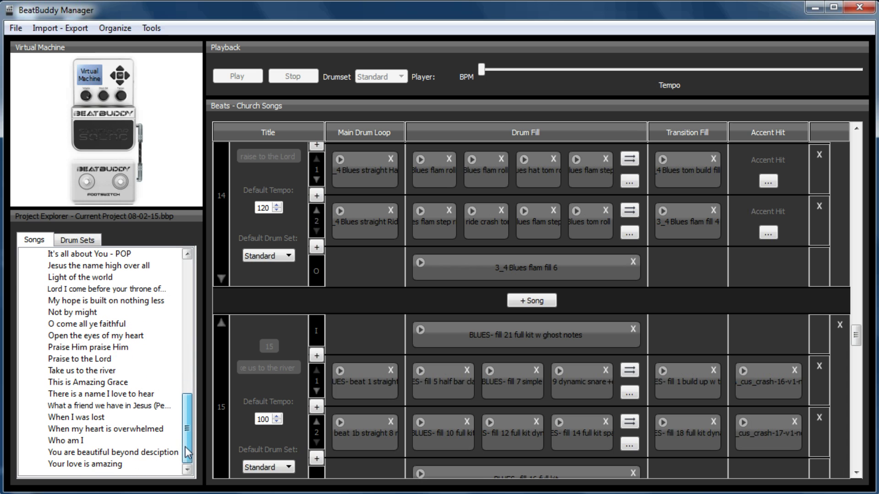
drag(187, 437, 187, 396)
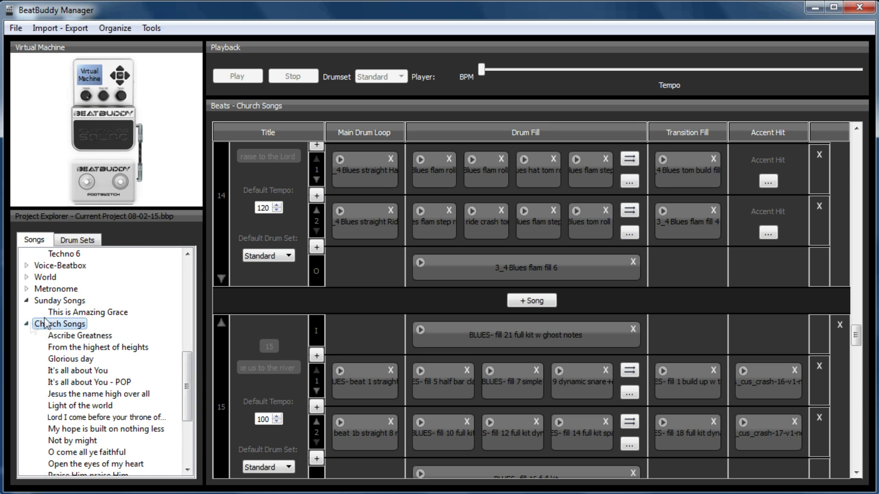
- Move the Sunday Songs folder down below Church Songs
click(50, 303)
click(113, 28)
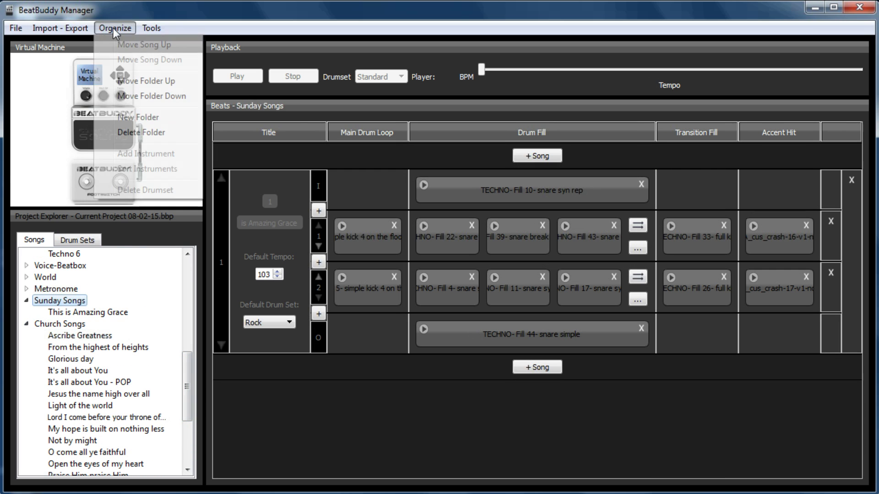
click(158, 96)
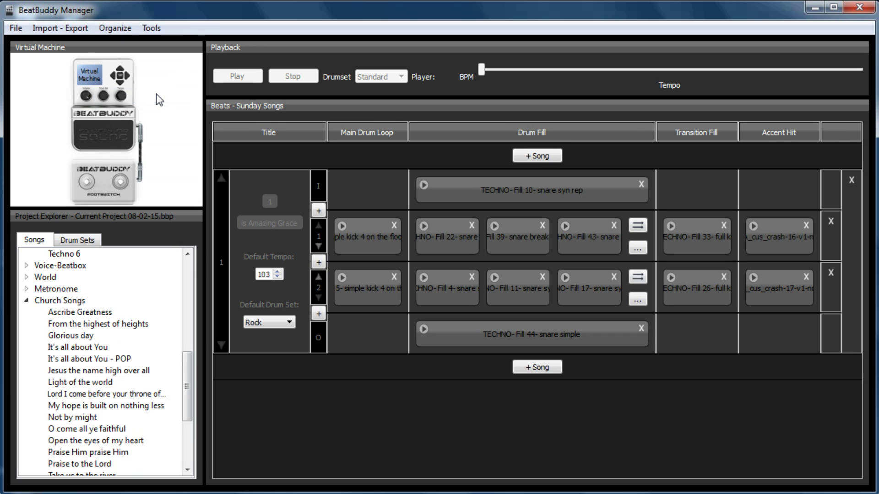
- Load This is Amazing Grace from Sunday Songs, showing 103 BPM with the Rock drumset
click(80, 302)
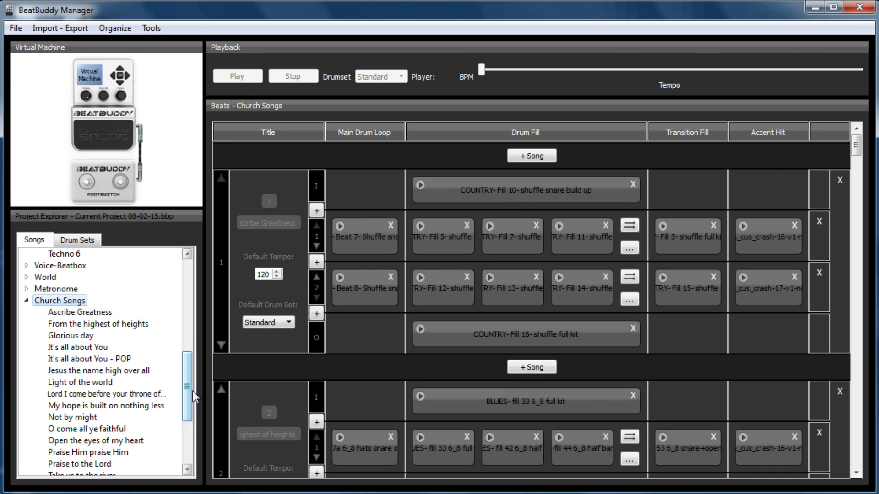
scroll(194, 391, down, 4)
click(110, 464)
click(77, 454)
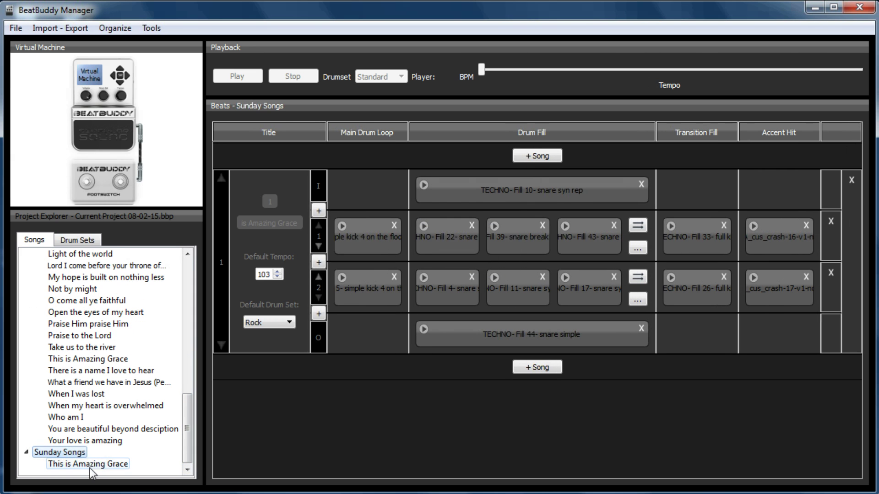
click(95, 464)
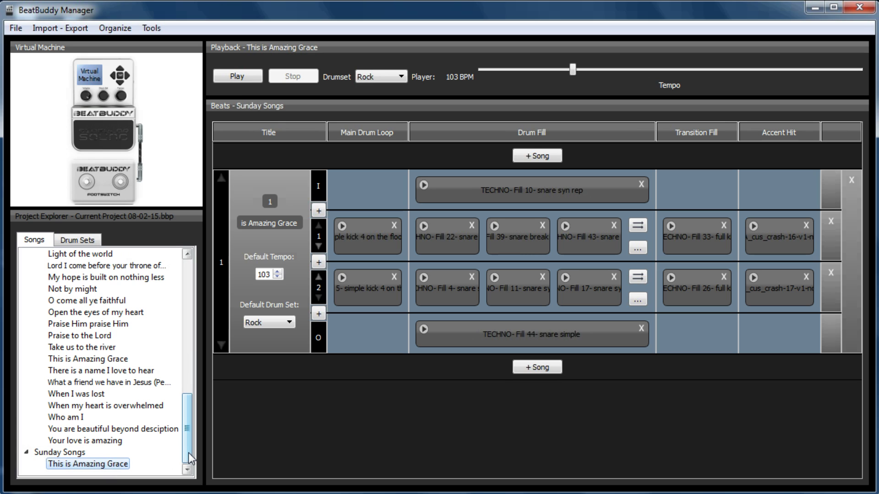